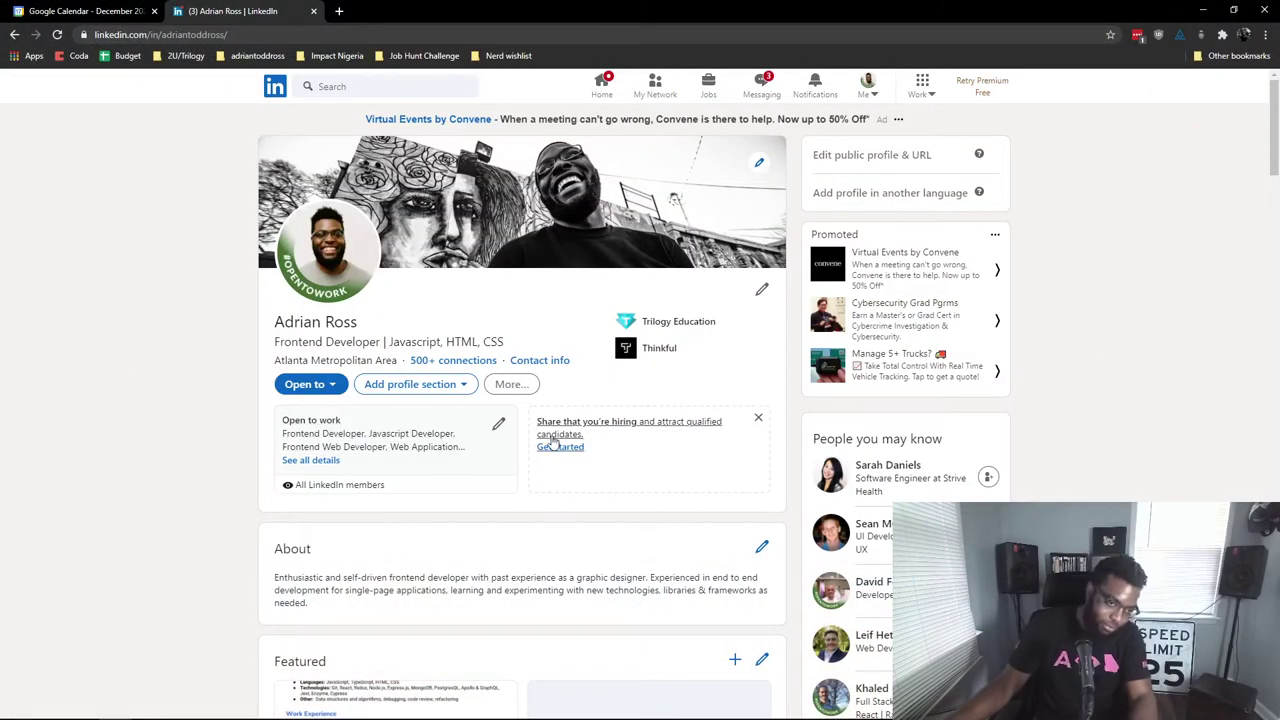
# Step: Preview the kinds of items the Featured section can hold, then dismiss them
pyautogui.scroll(-2, 600, 450)
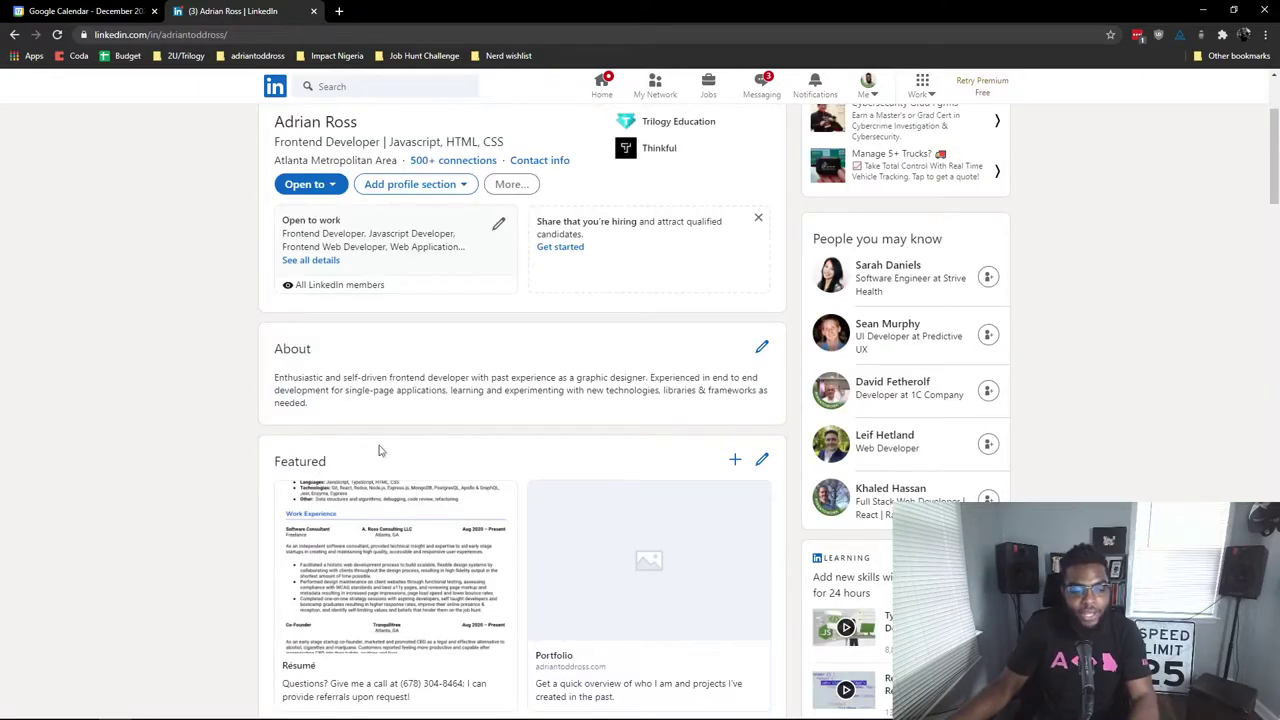
pyautogui.scroll(-1, 332, 456)
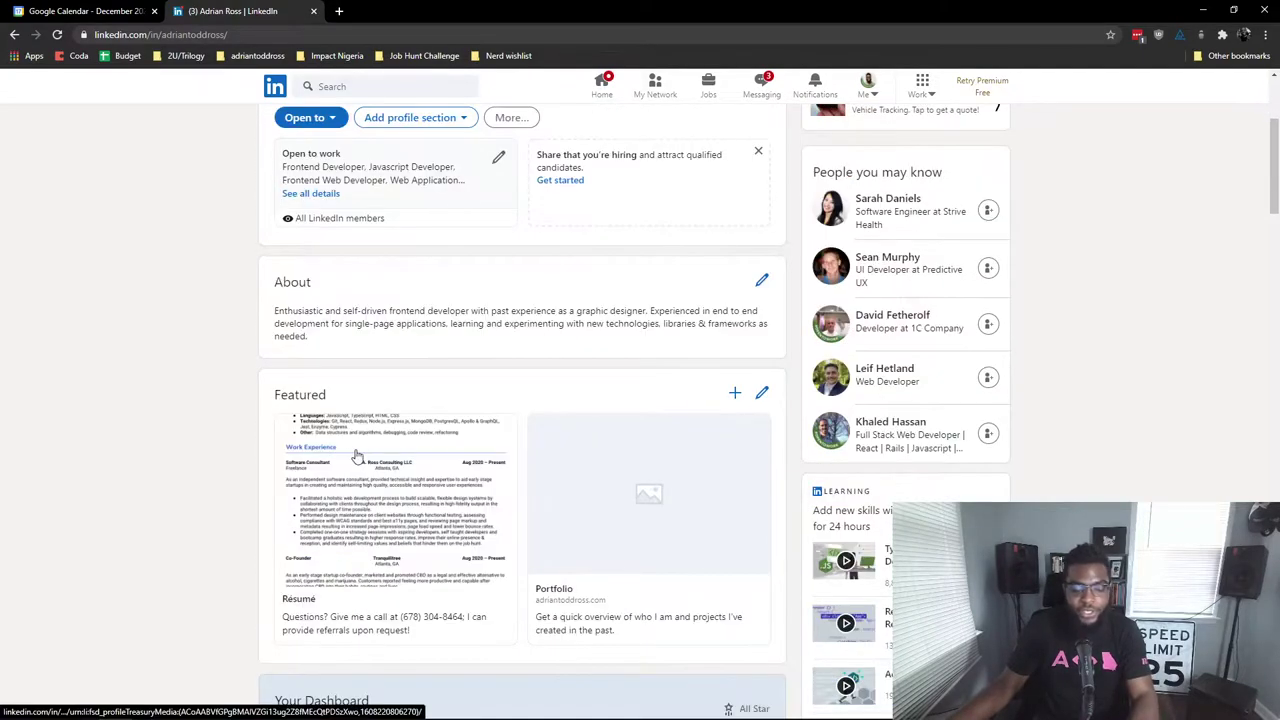
pyautogui.click(737, 396)
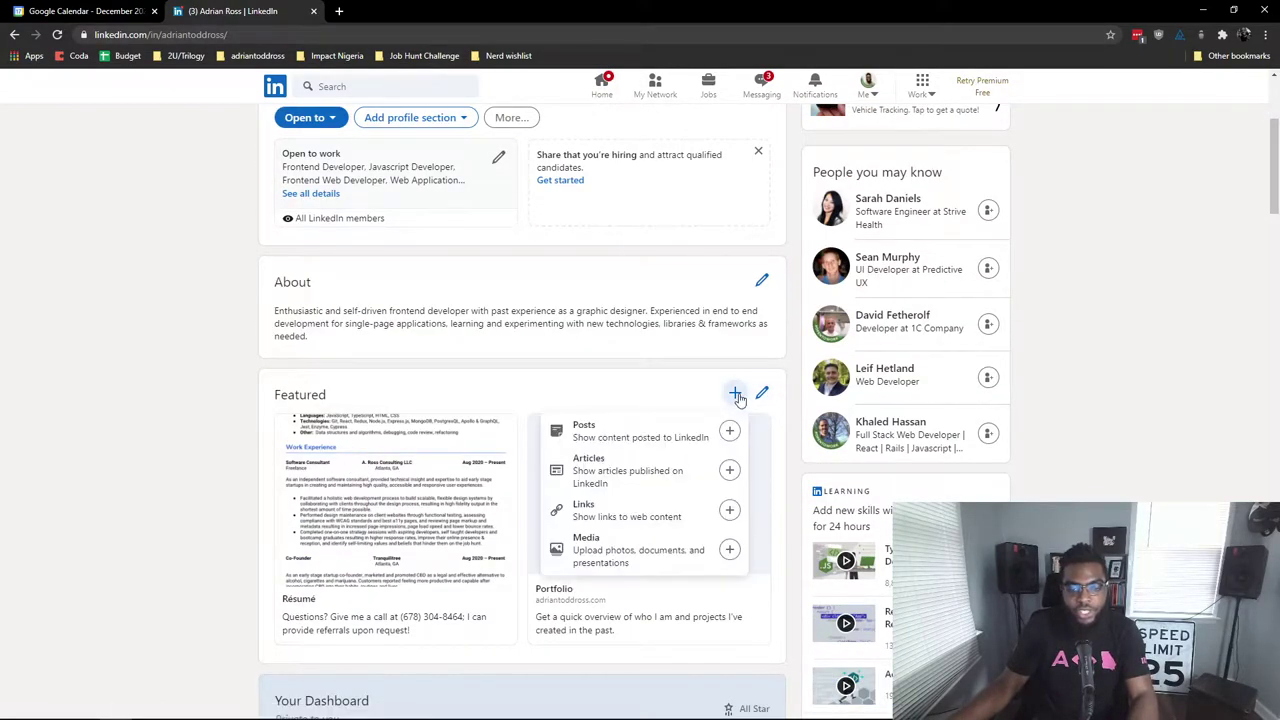
pyautogui.click(291, 394)
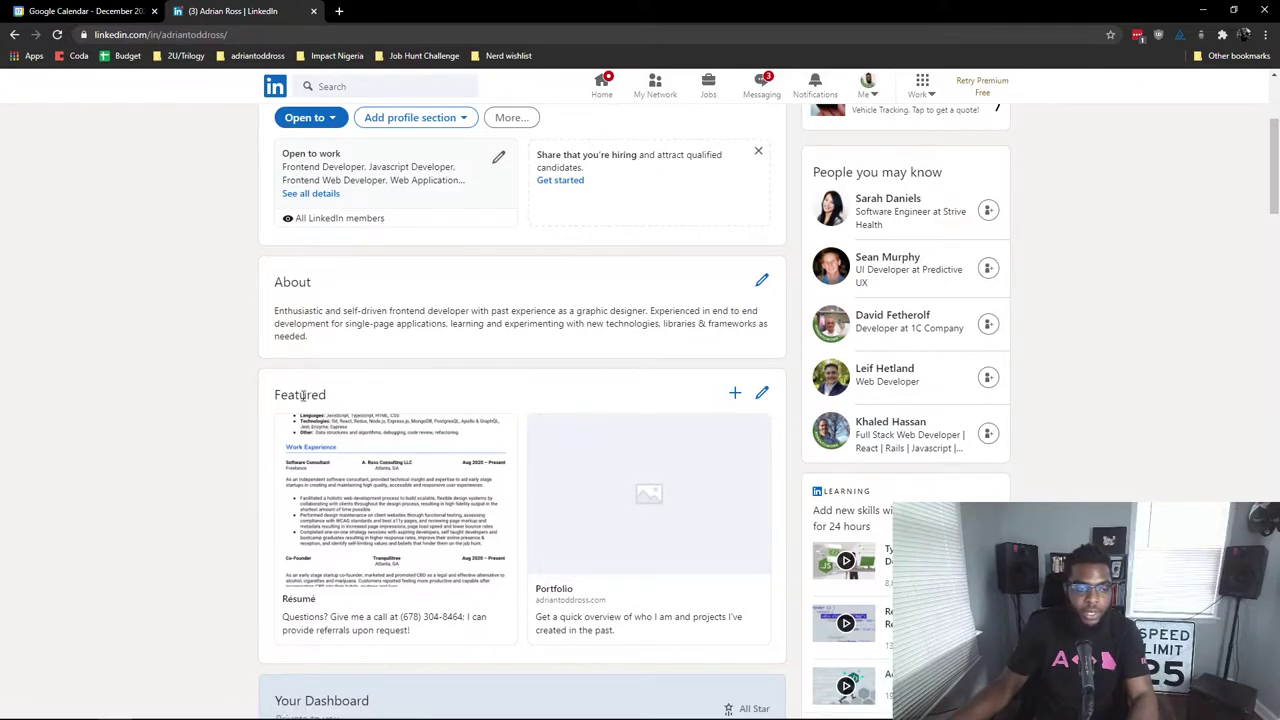
# Step: Highlight the Featured heading to point it out, then clear the highlight
pyautogui.scroll(3, 380, 392)
pyautogui.scroll(-2, 455, 388)
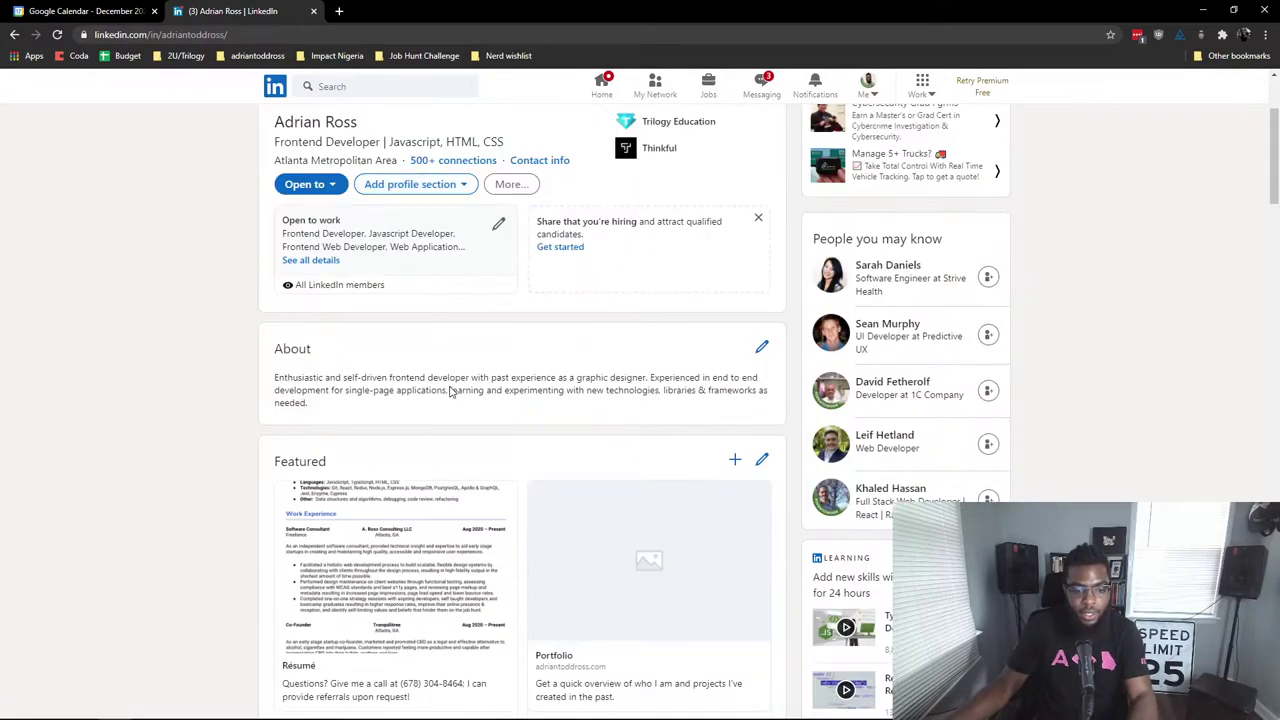
pyautogui.scroll(1, 421, 380)
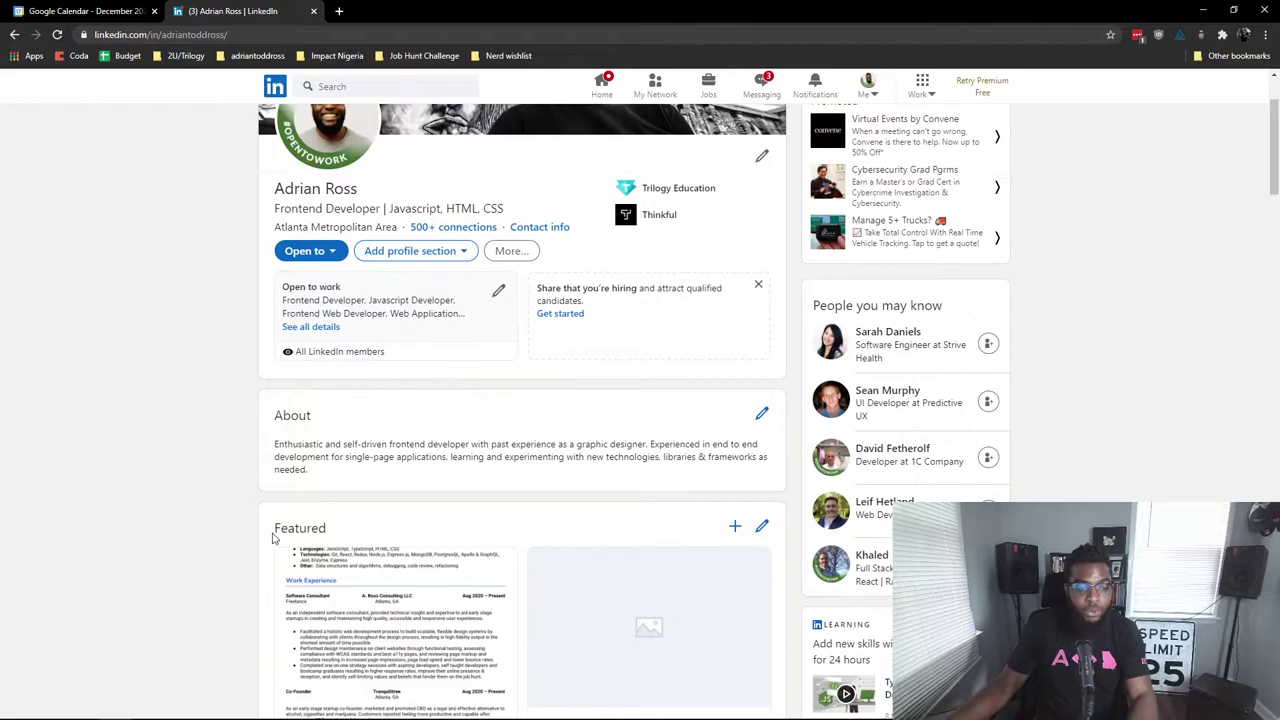
pyautogui.moveTo(271, 538); pyautogui.dragTo(706, 620)
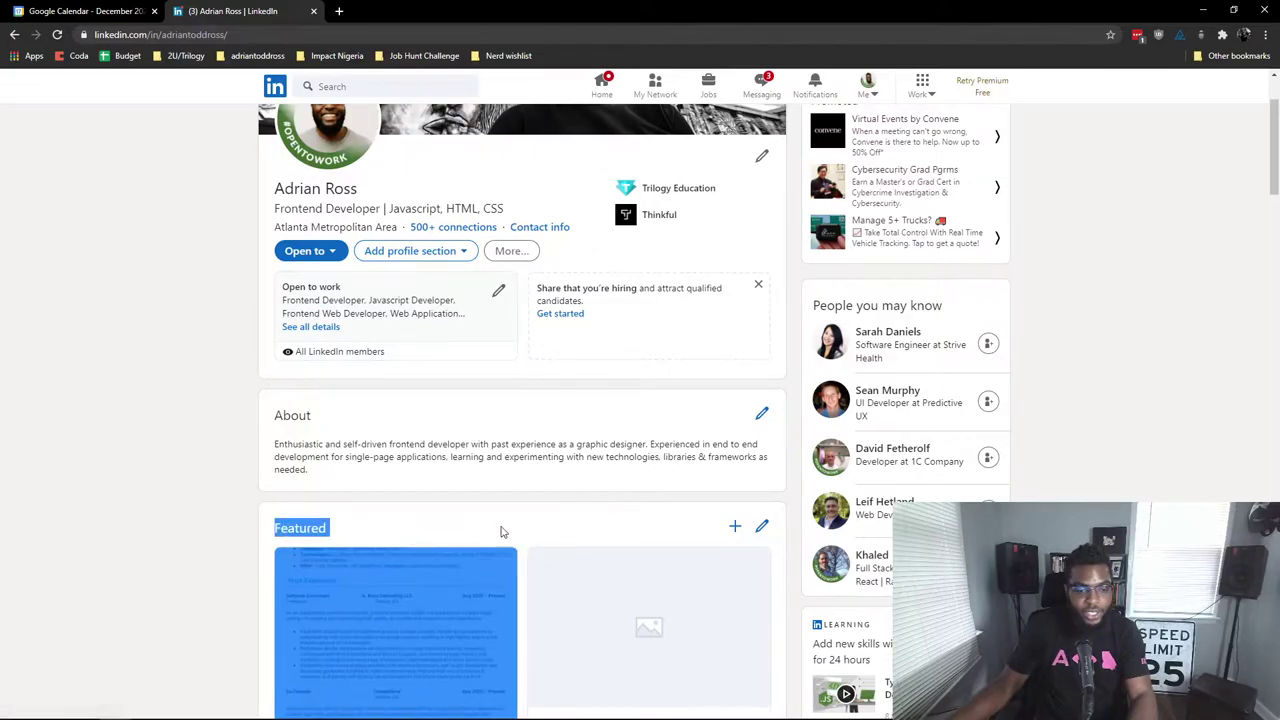
pyautogui.click(316, 528)
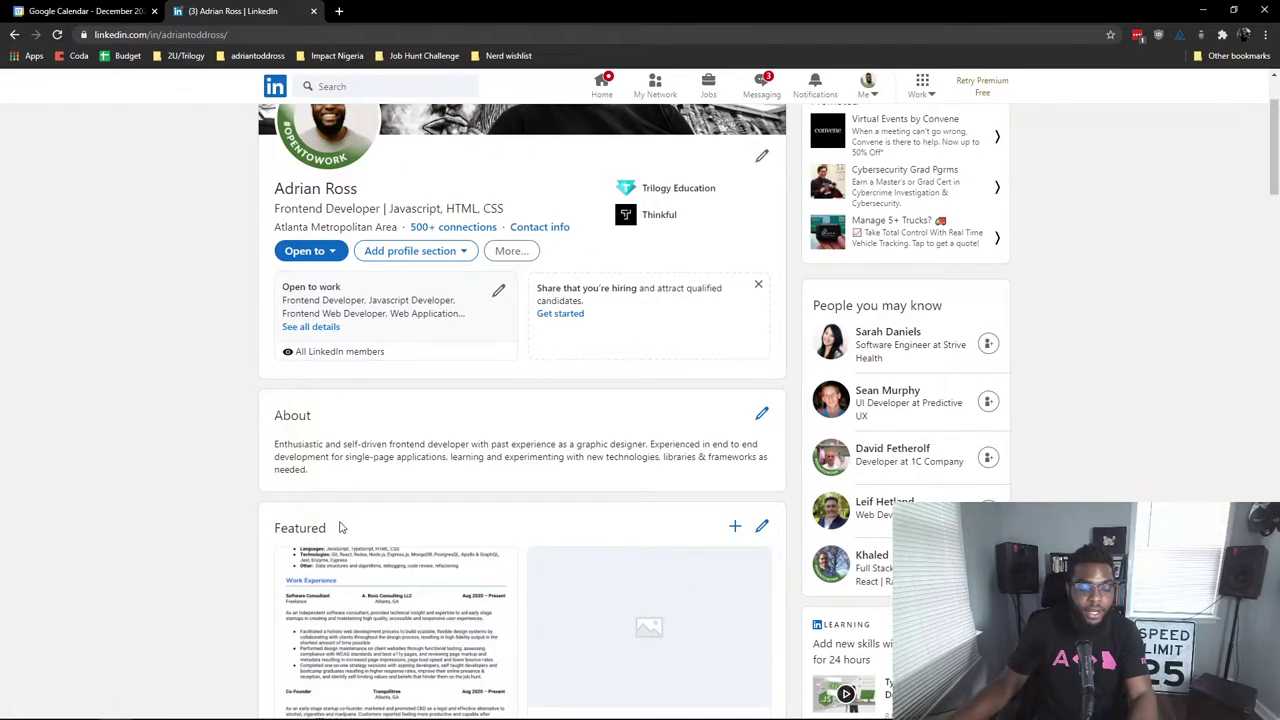
# Step: Show the Add profile section list with Featured expanded to Posts, Articles, Links and Media
pyautogui.scroll(-3, 420, 526)
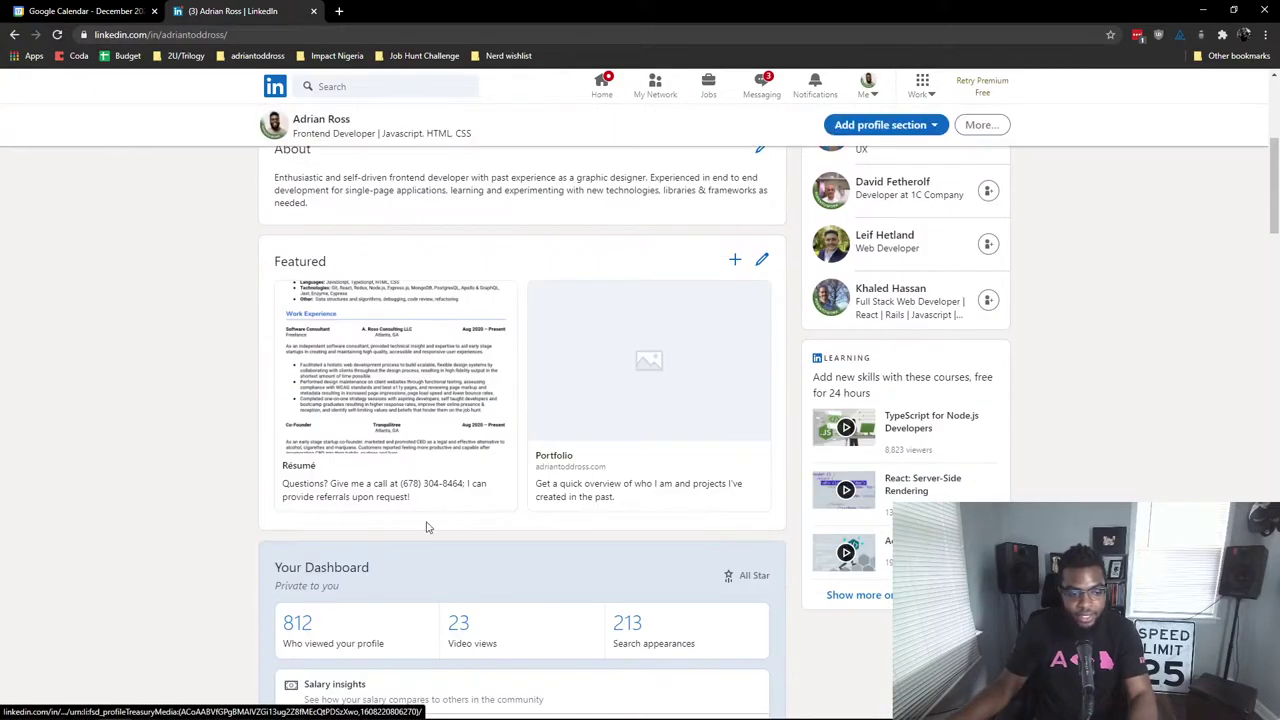
pyautogui.scroll(-2, 426, 527)
pyautogui.scroll(-3, 386, 374)
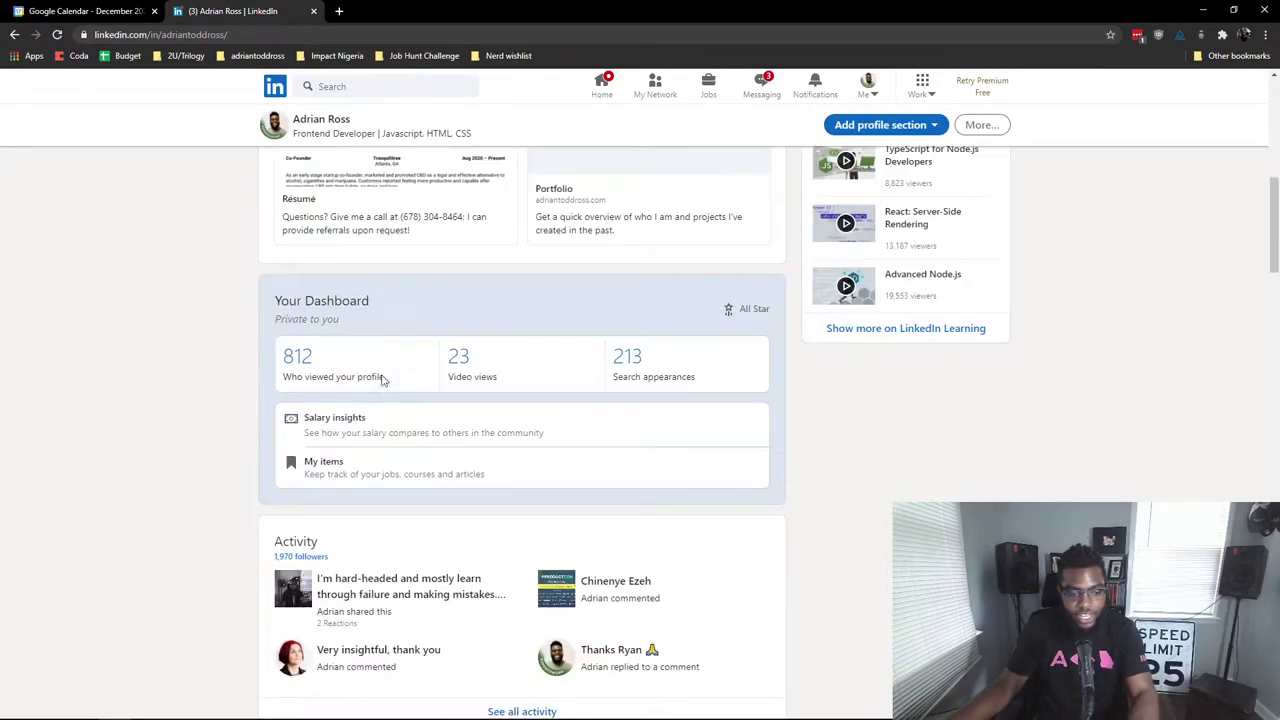
pyautogui.scroll(10, 458, 497)
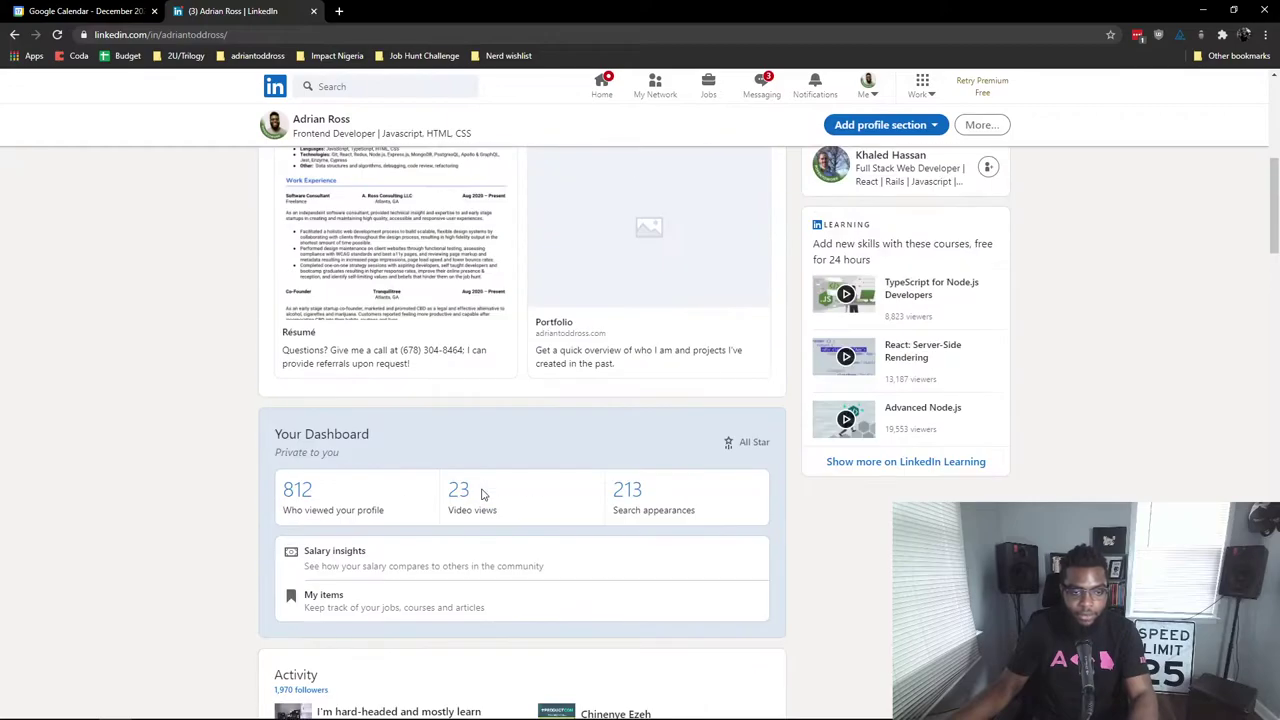
pyautogui.scroll(-1, 536, 525)
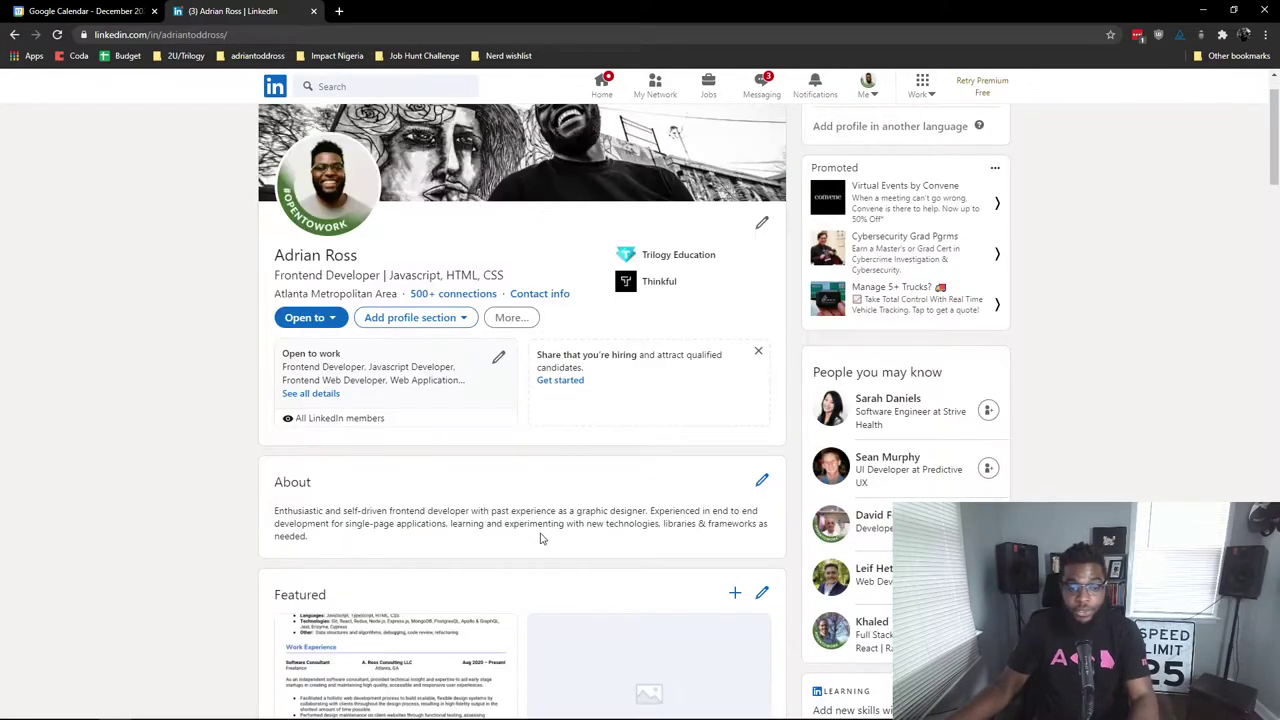
pyautogui.click(461, 318)
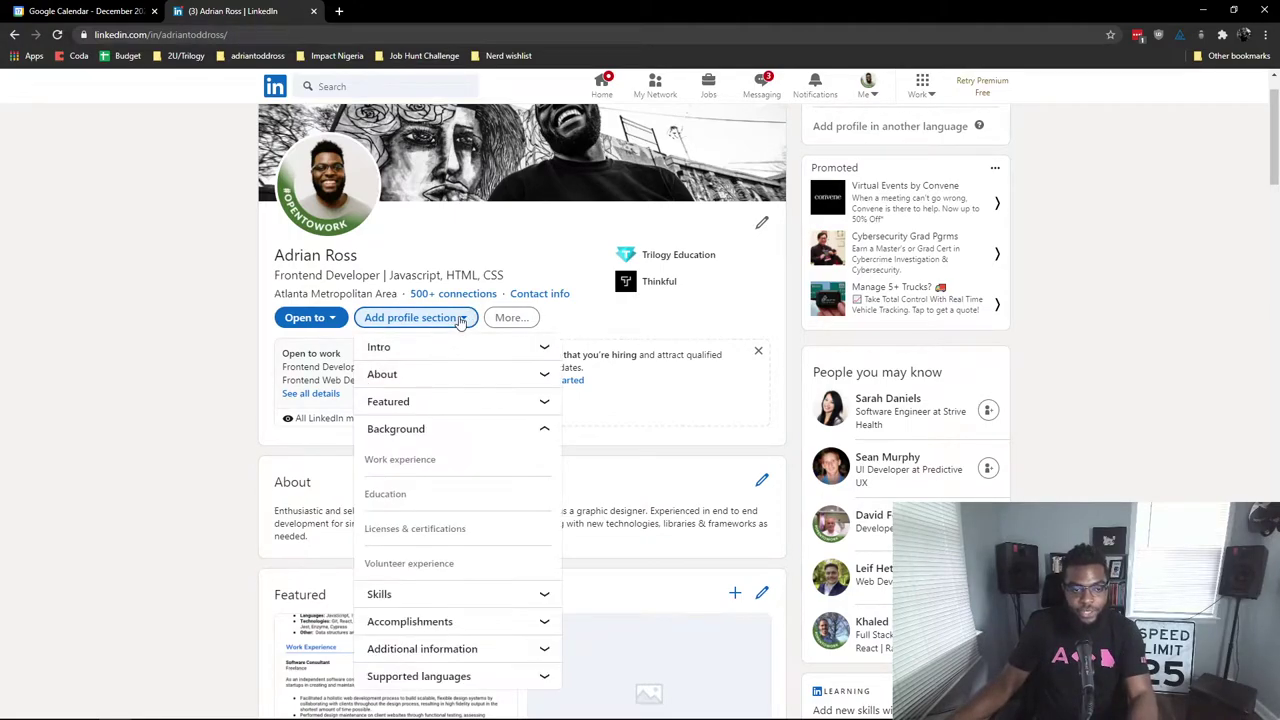
pyautogui.click(547, 402)
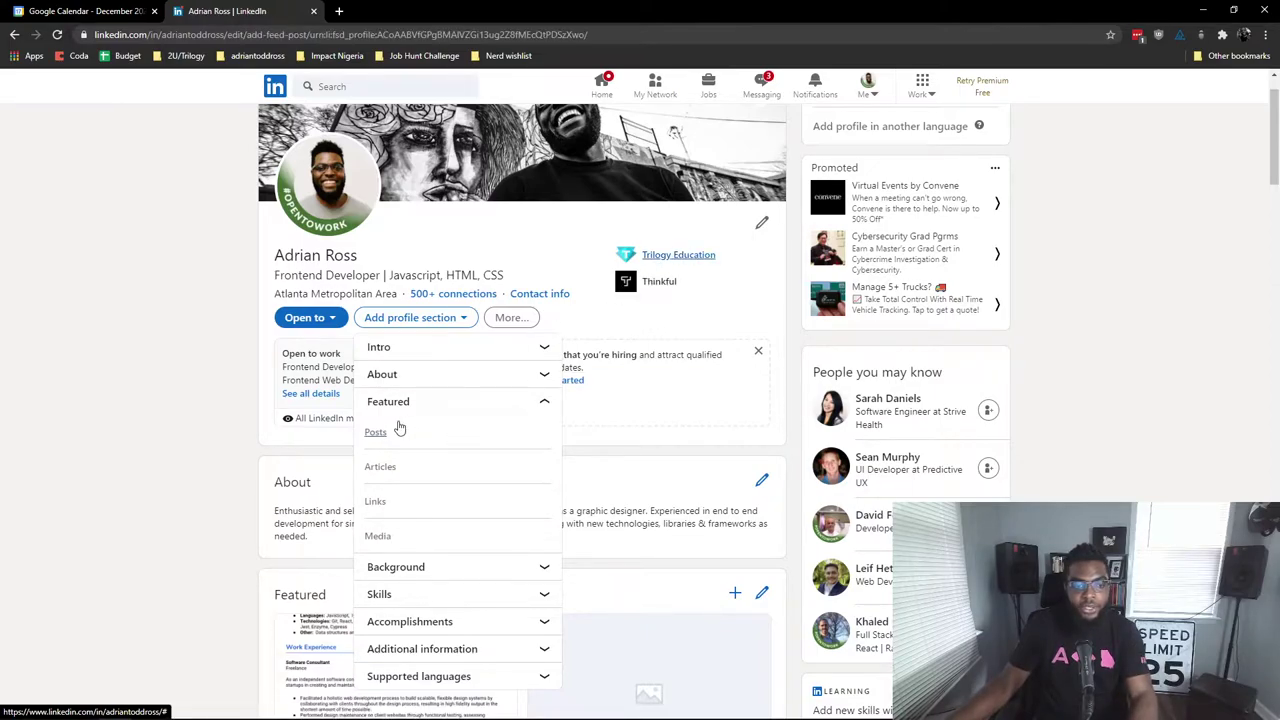
# Step: Open the Add a post window for Featured and browse its contents
pyautogui.click(398, 430)
pyautogui.scroll(-10, 750, 306)
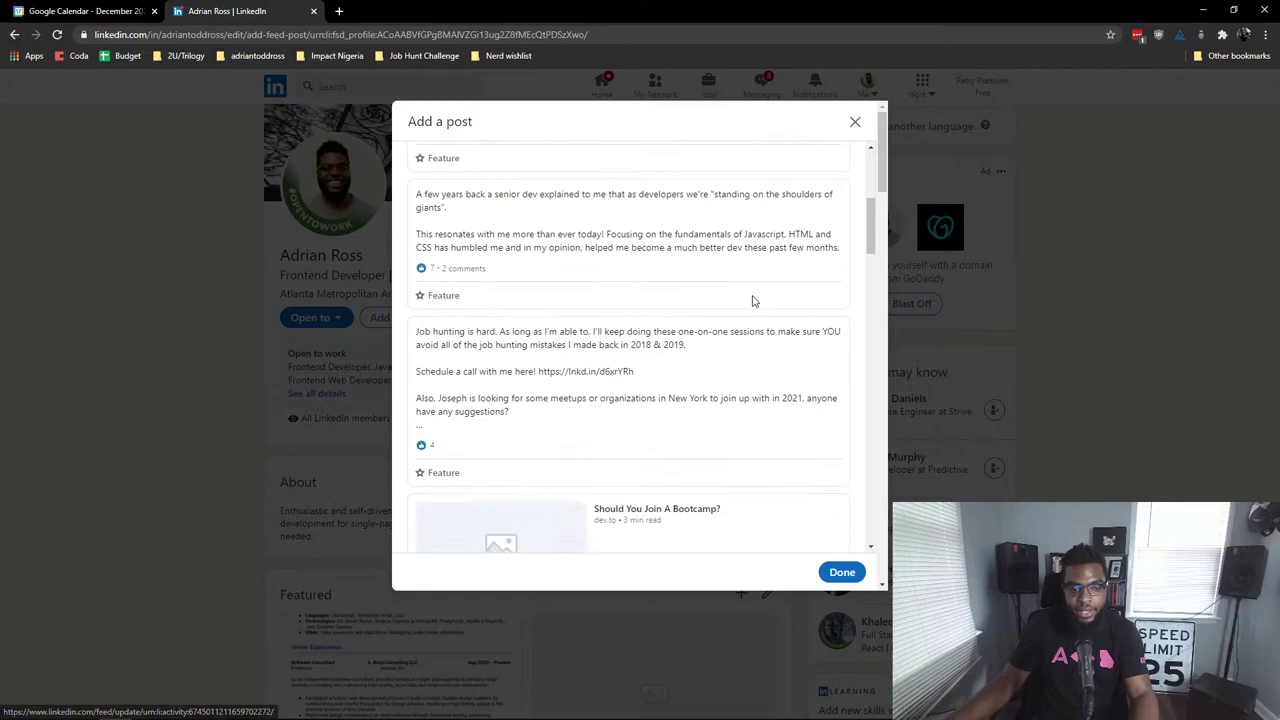
pyautogui.scroll(-4, 623, 330)
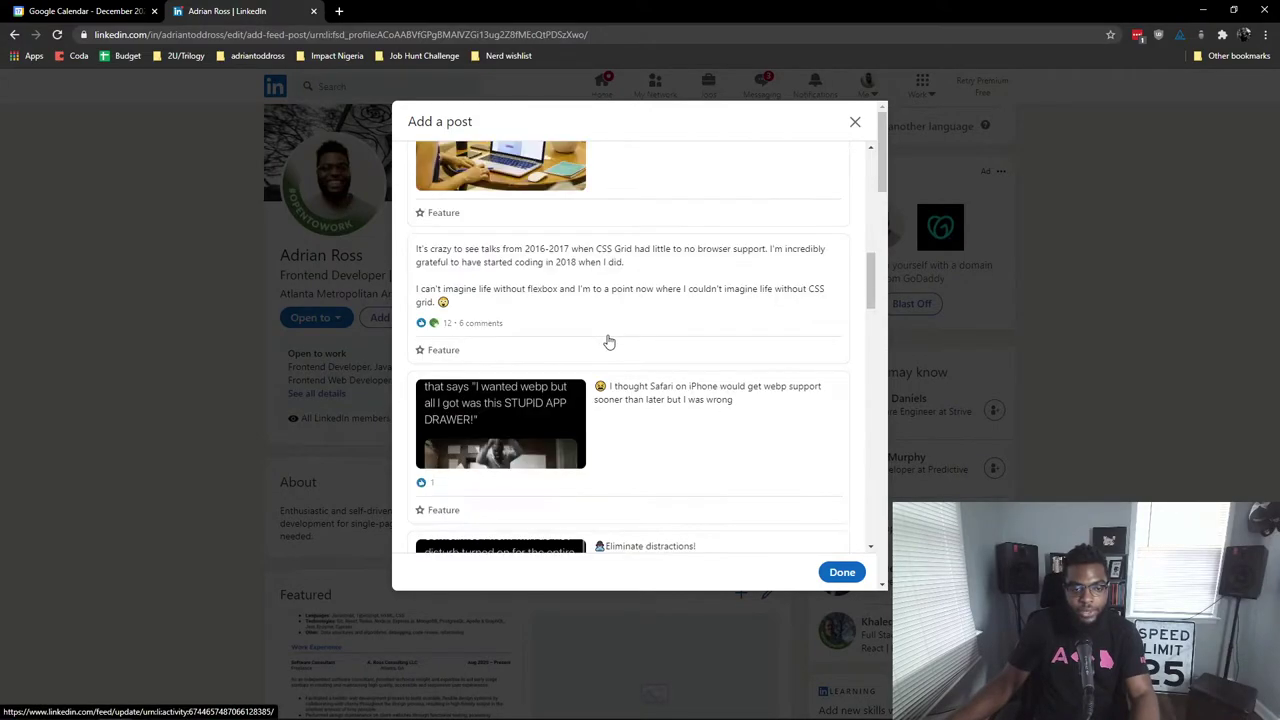
pyautogui.scroll(5, 650, 360)
pyautogui.scroll(6, 843, 200)
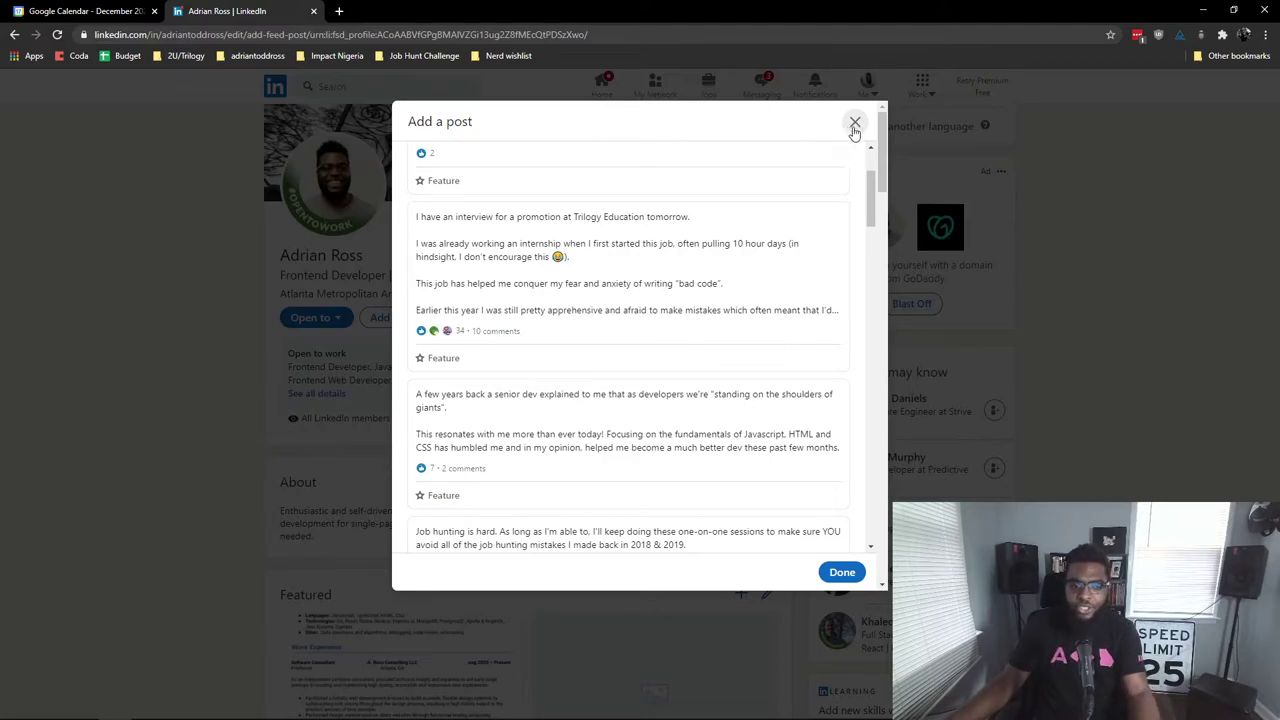
# Step: Close the Add a post window unchanged and bring back the Featured add-section options
pyautogui.scroll(2, 818, 205)
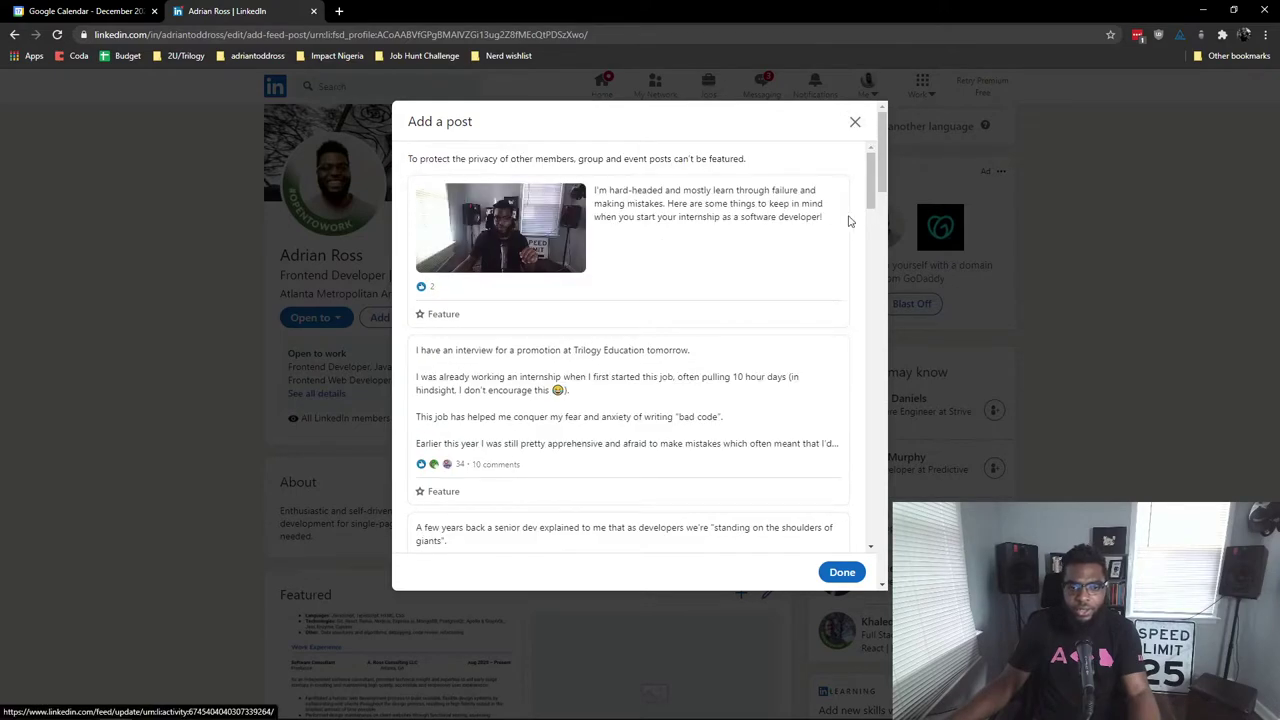
pyautogui.click(854, 120)
pyautogui.click(468, 318)
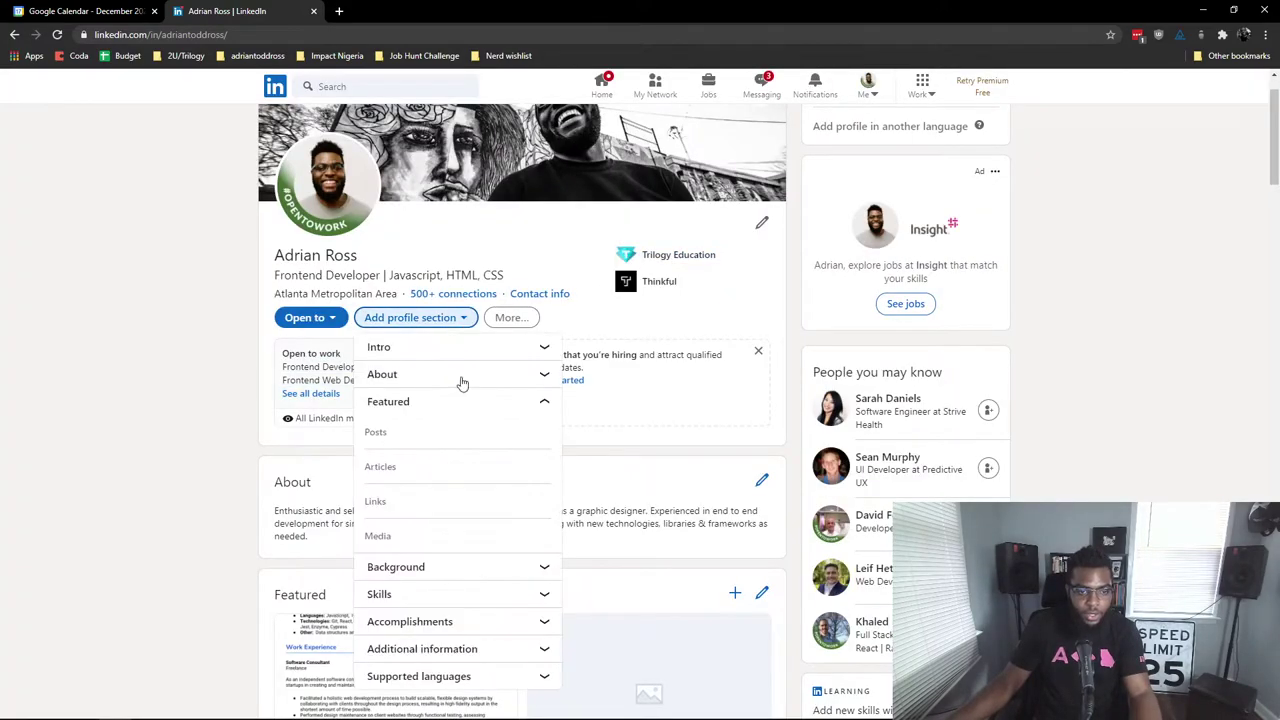
# Step: Preview the Add an article form for Featured and close it unchanged
pyautogui.click(427, 467)
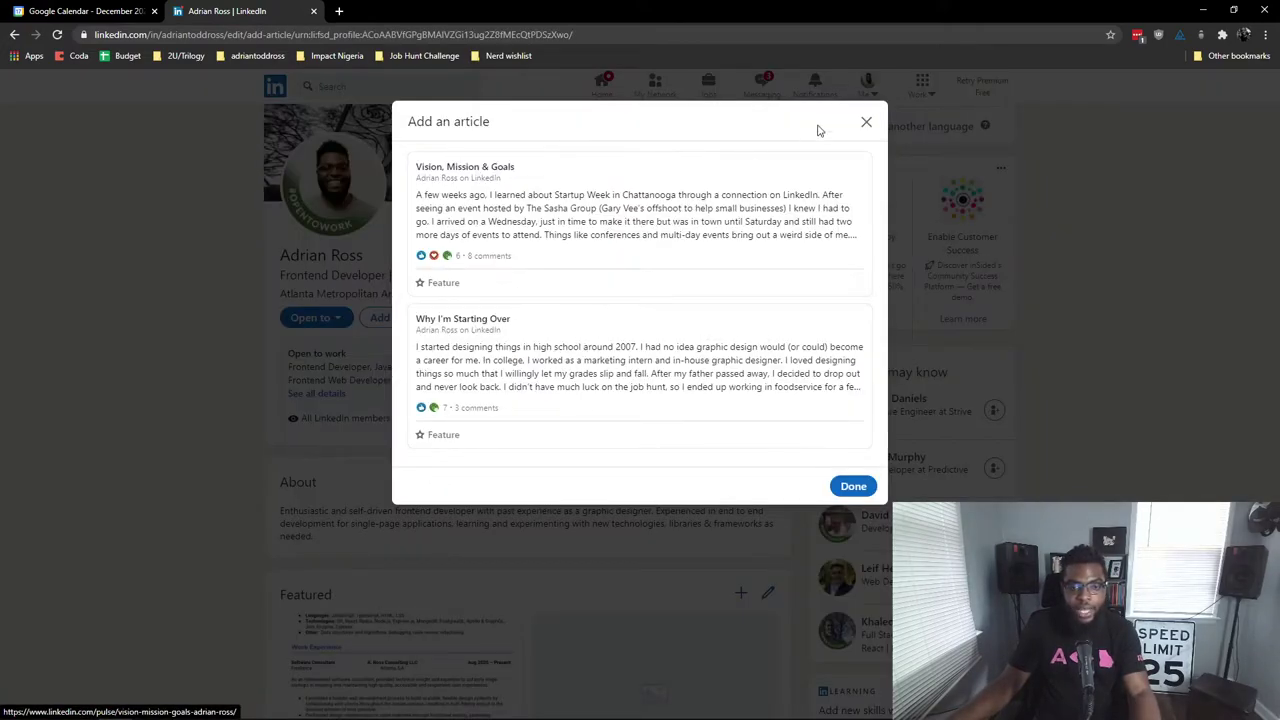
pyautogui.click(866, 124)
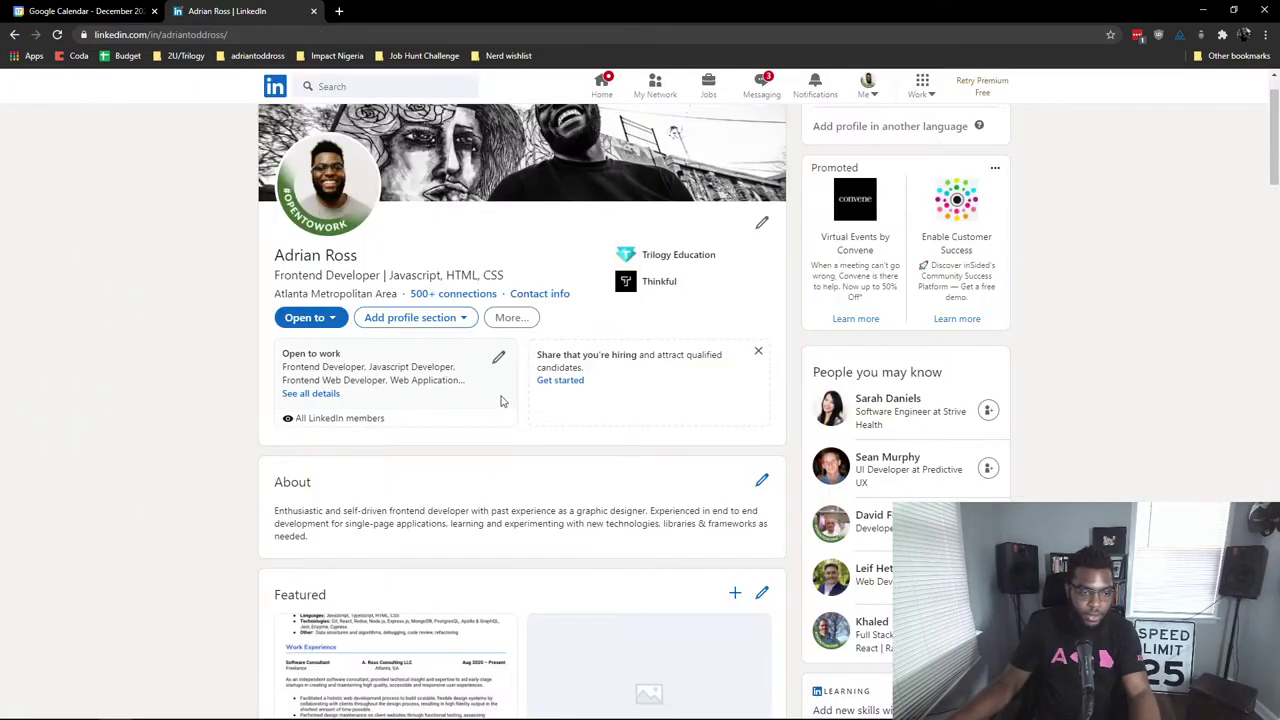
pyautogui.click(449, 324)
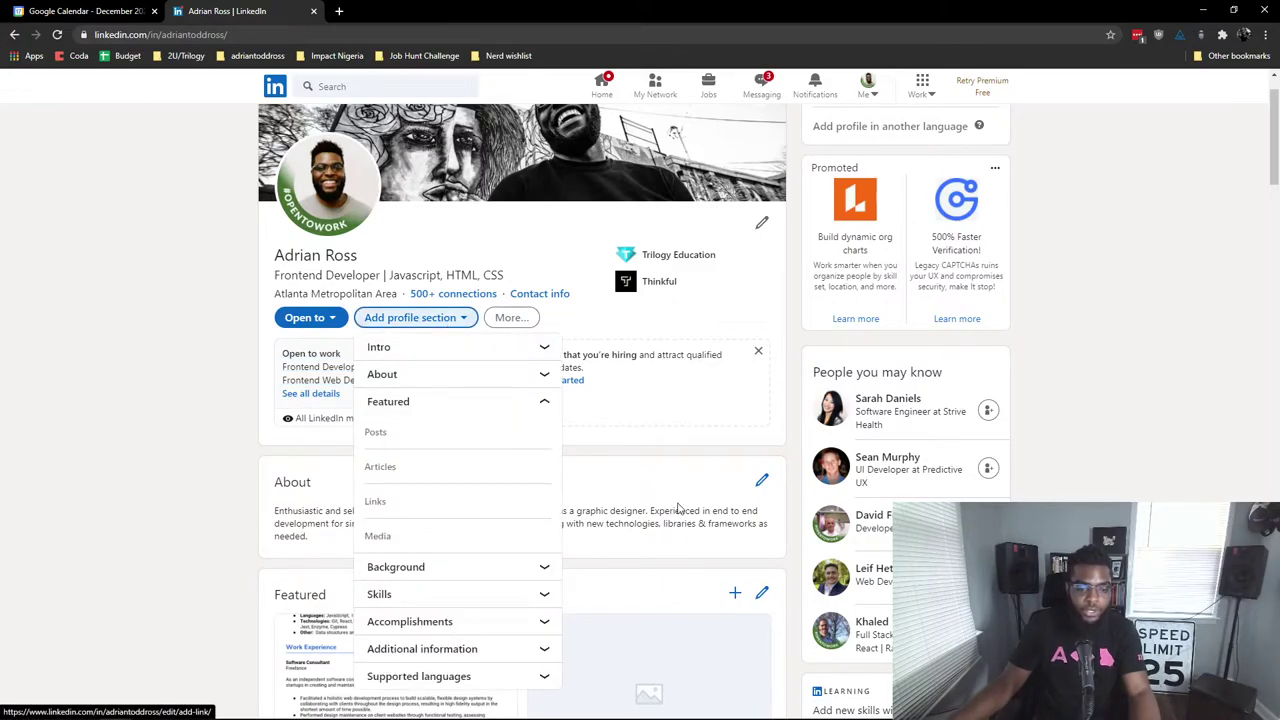
pyautogui.scroll(-2, 677, 508)
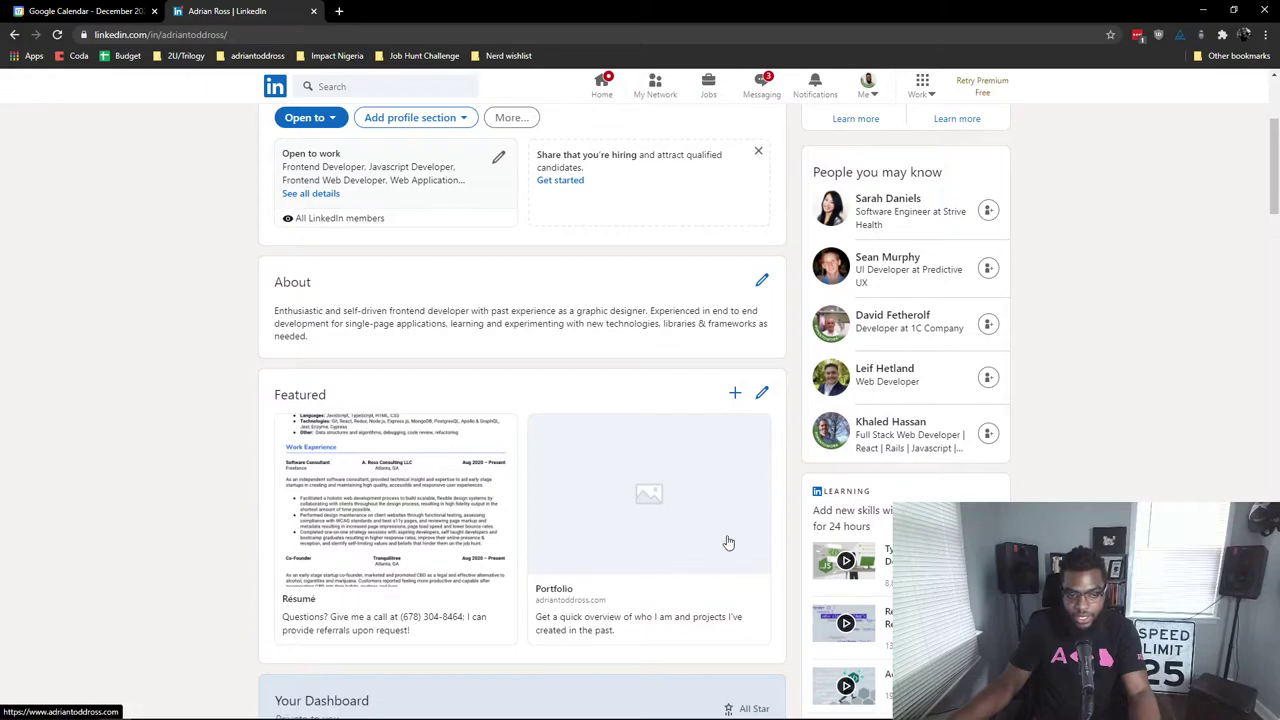
pyautogui.scroll(1, 647, 509)
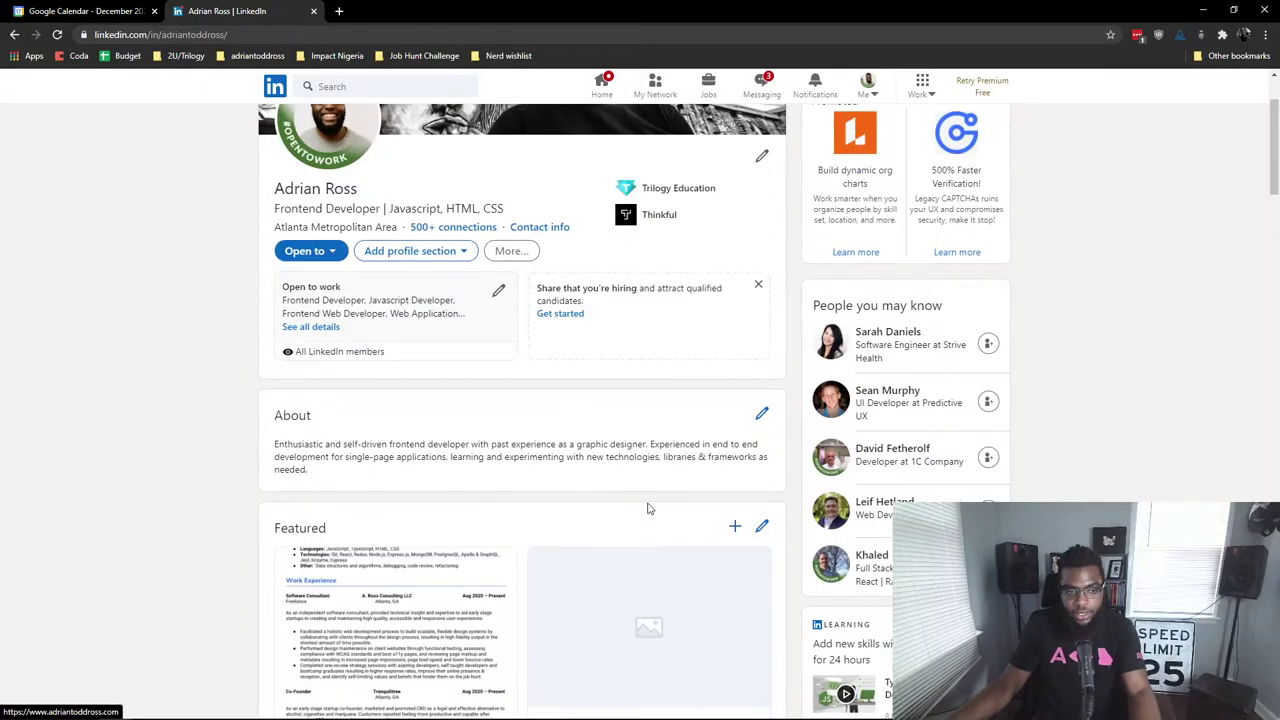
# Step: Preview the Add a link form for Featured and close it without adding anything
pyautogui.click(410, 251)
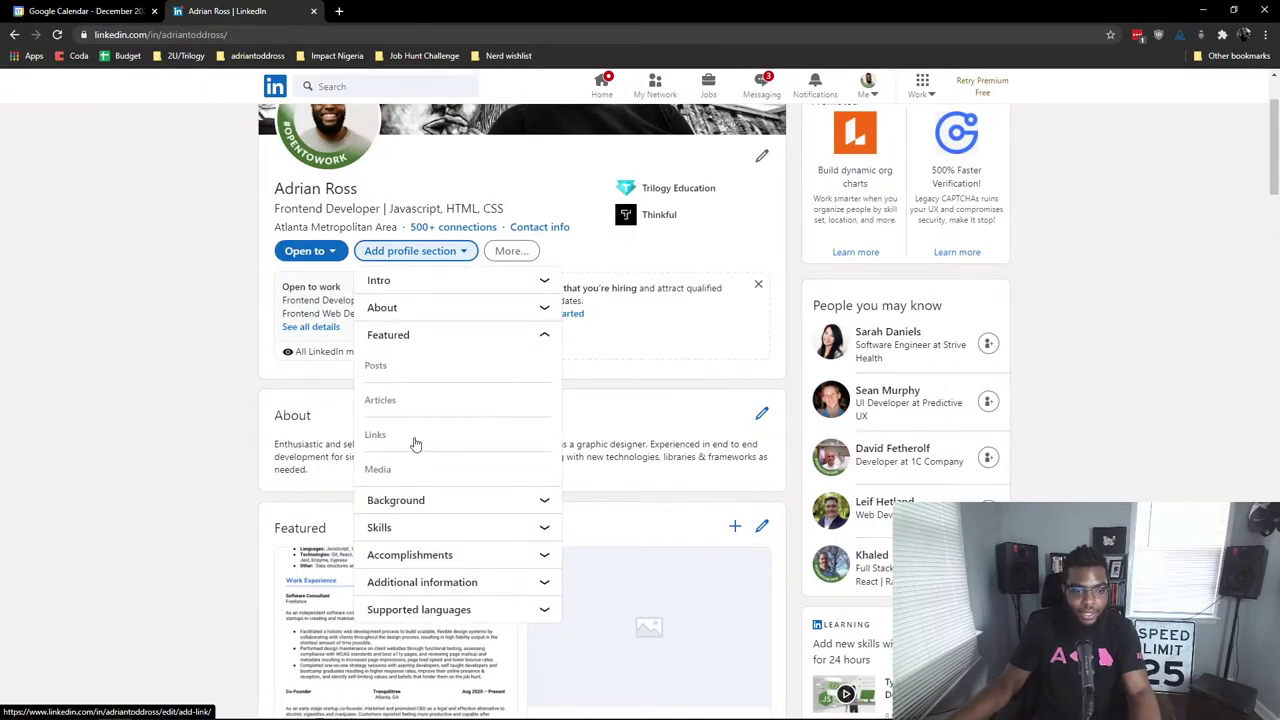
pyautogui.click(375, 435)
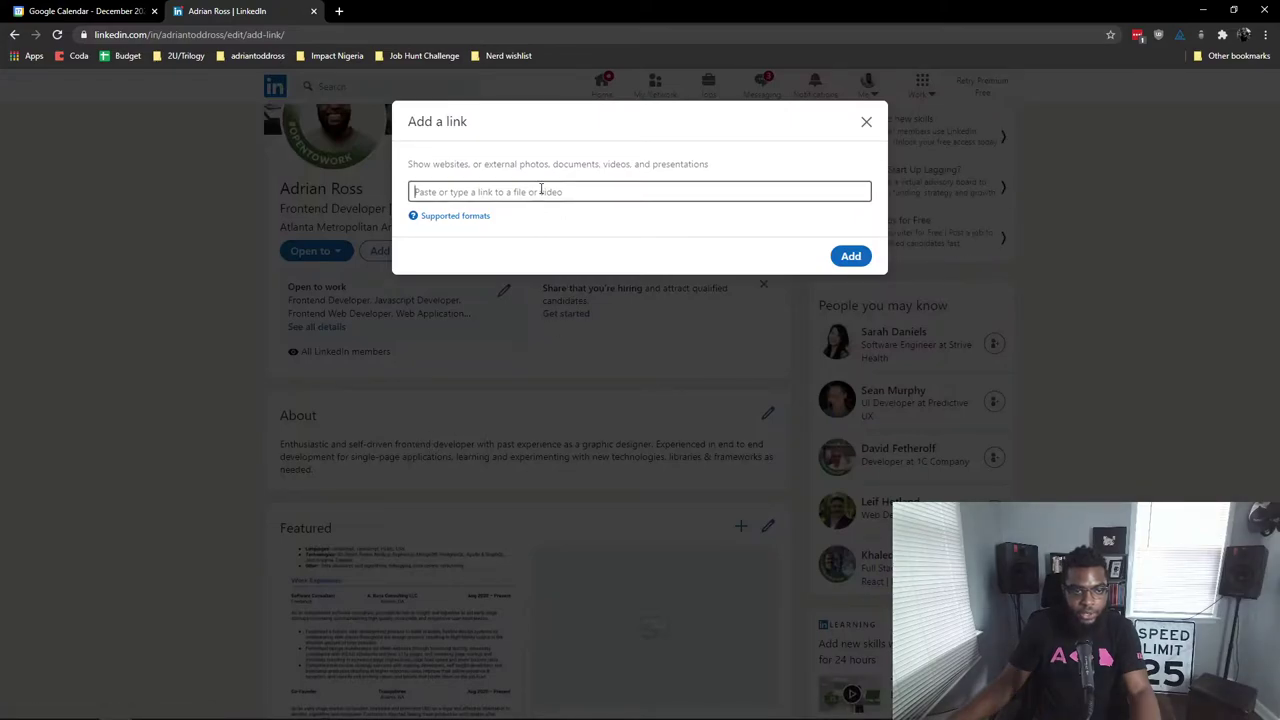
pyautogui.click(867, 123)
pyautogui.scroll(-2, 646, 466)
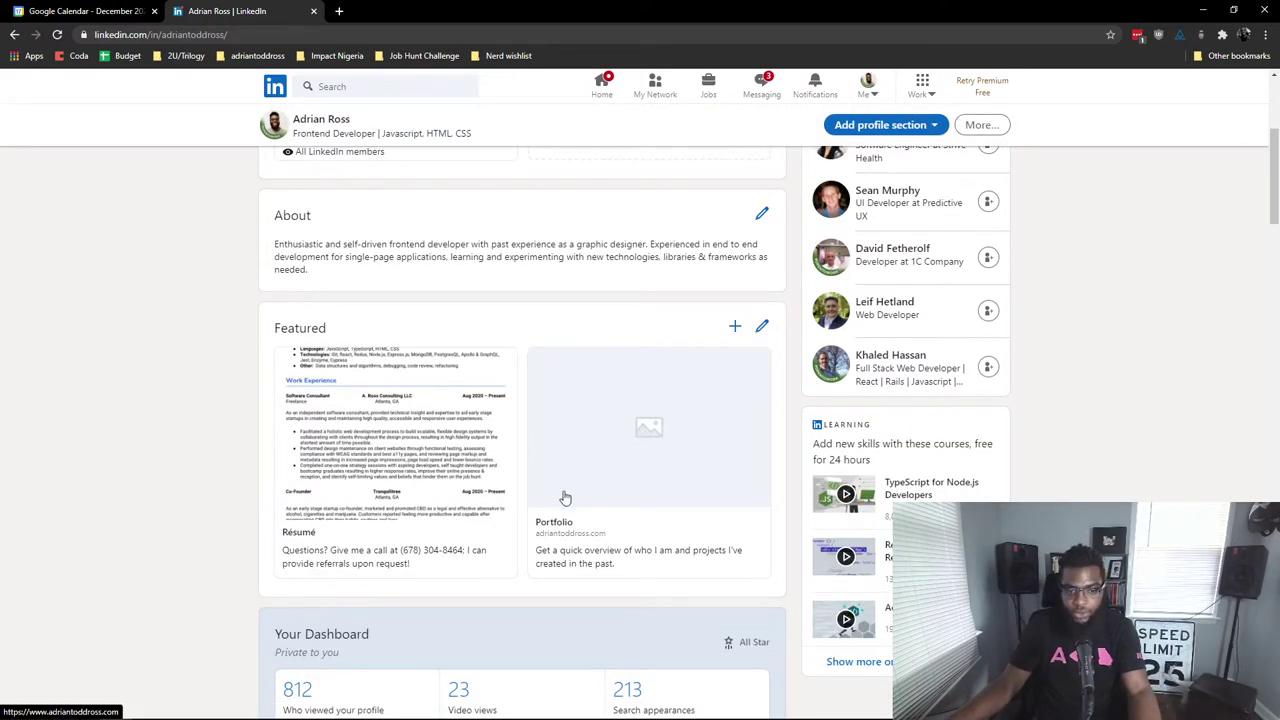
# Step: Choose Media under Featured to bring up the file picker for featuring media
pyautogui.scroll(1, 590, 510)
pyautogui.scroll(1, 602, 523)
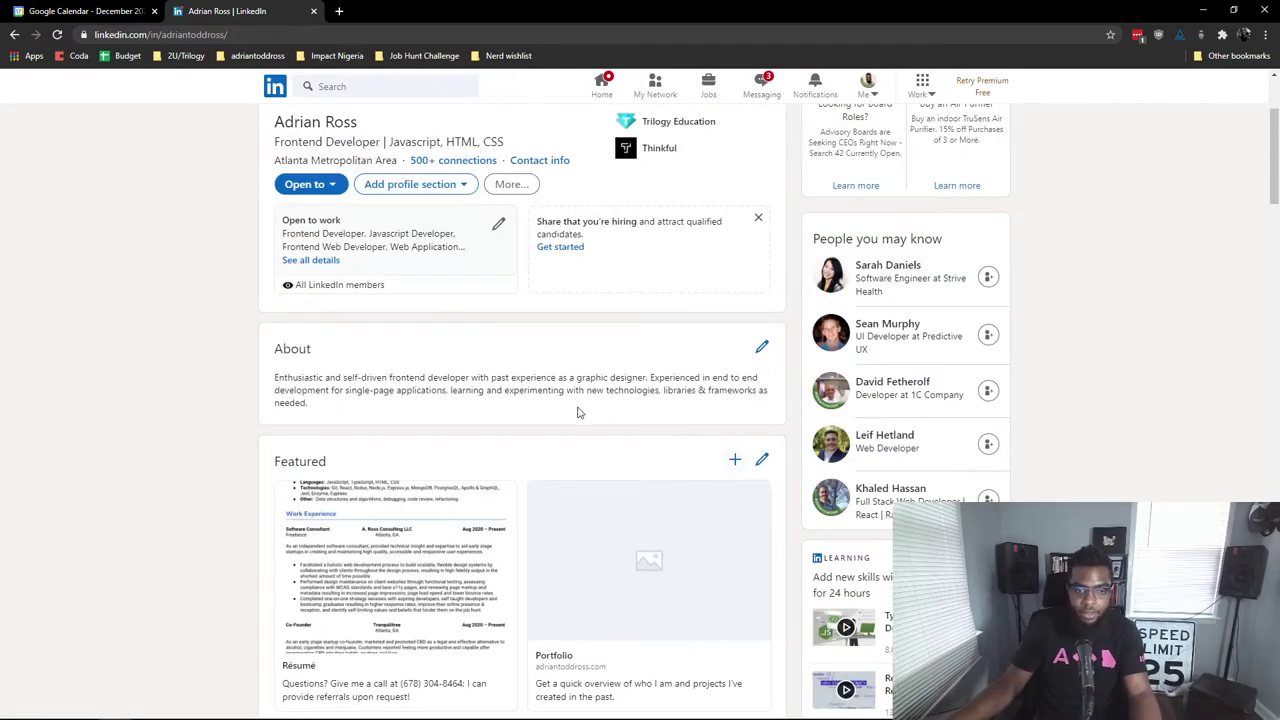
pyautogui.scroll(2, 470, 310)
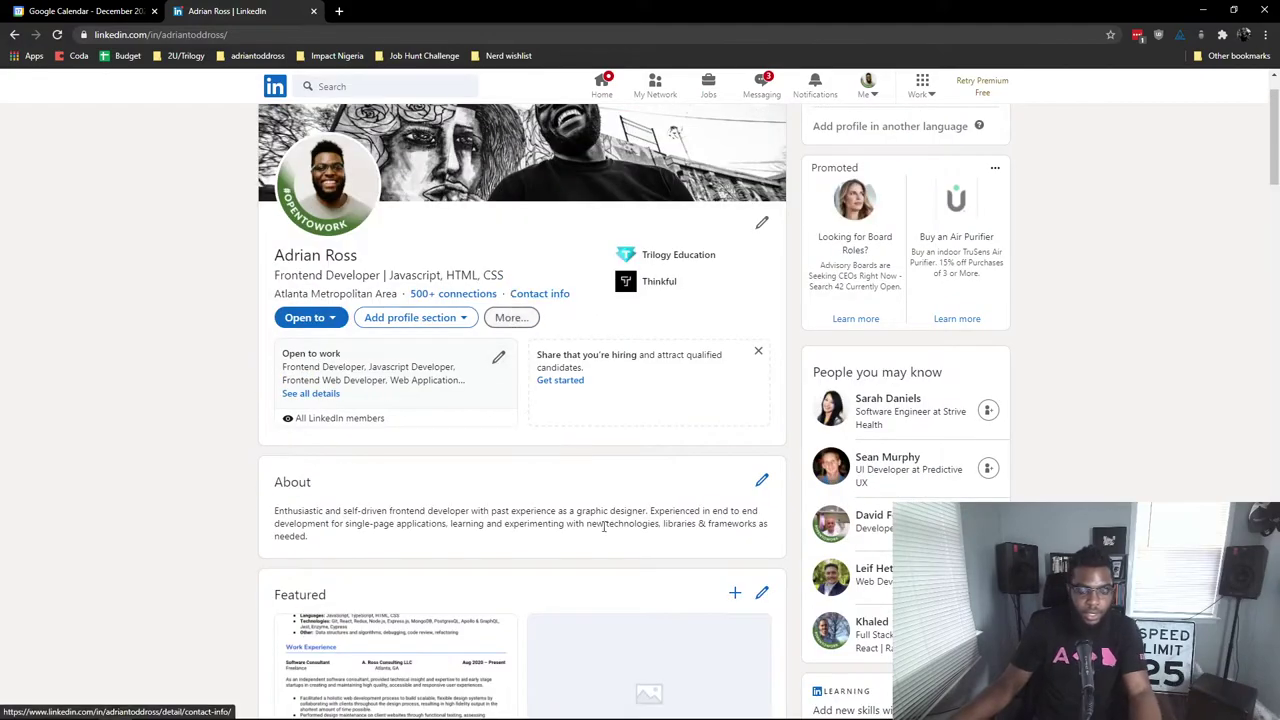
pyautogui.scroll(-1, 500, 540)
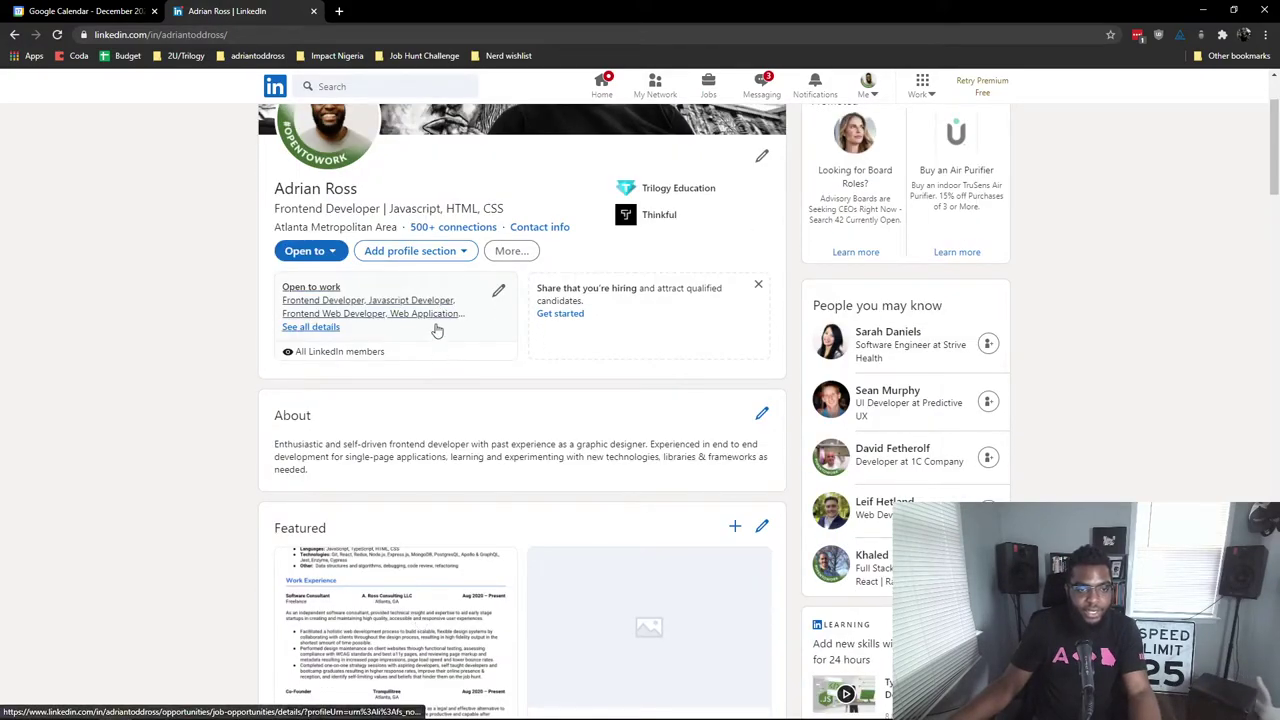
pyautogui.click(437, 256)
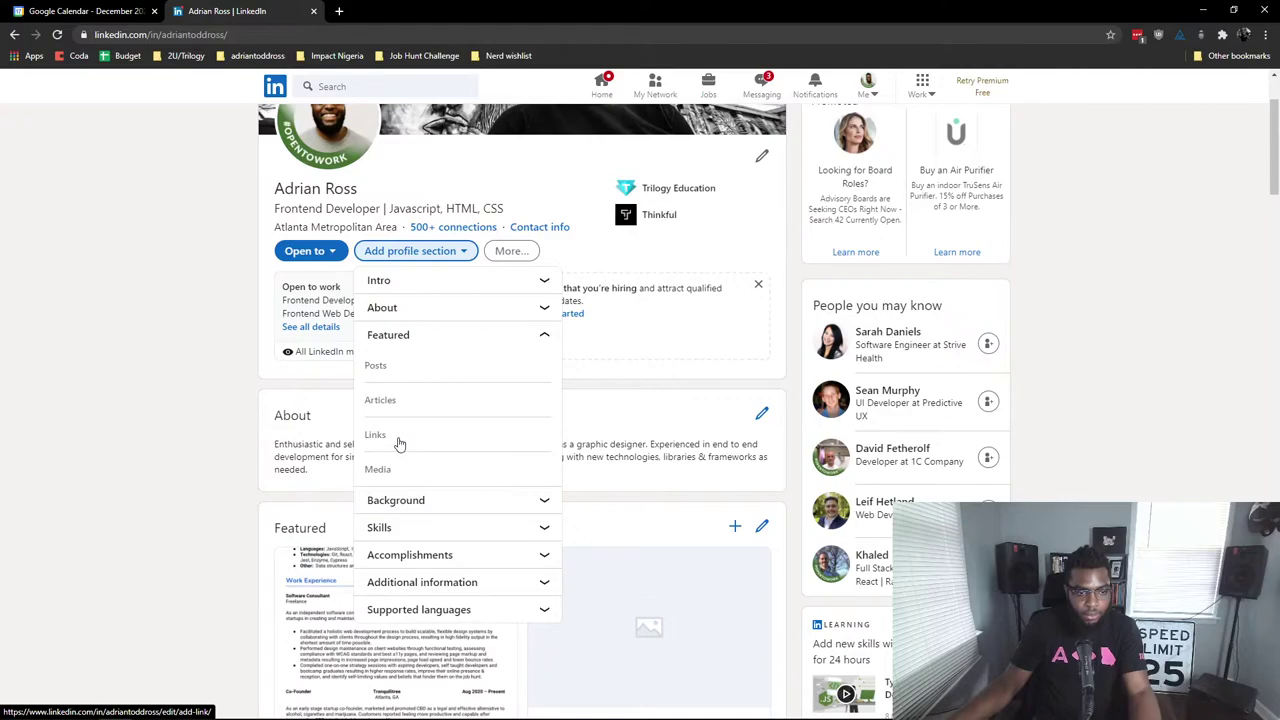
pyautogui.click(401, 467)
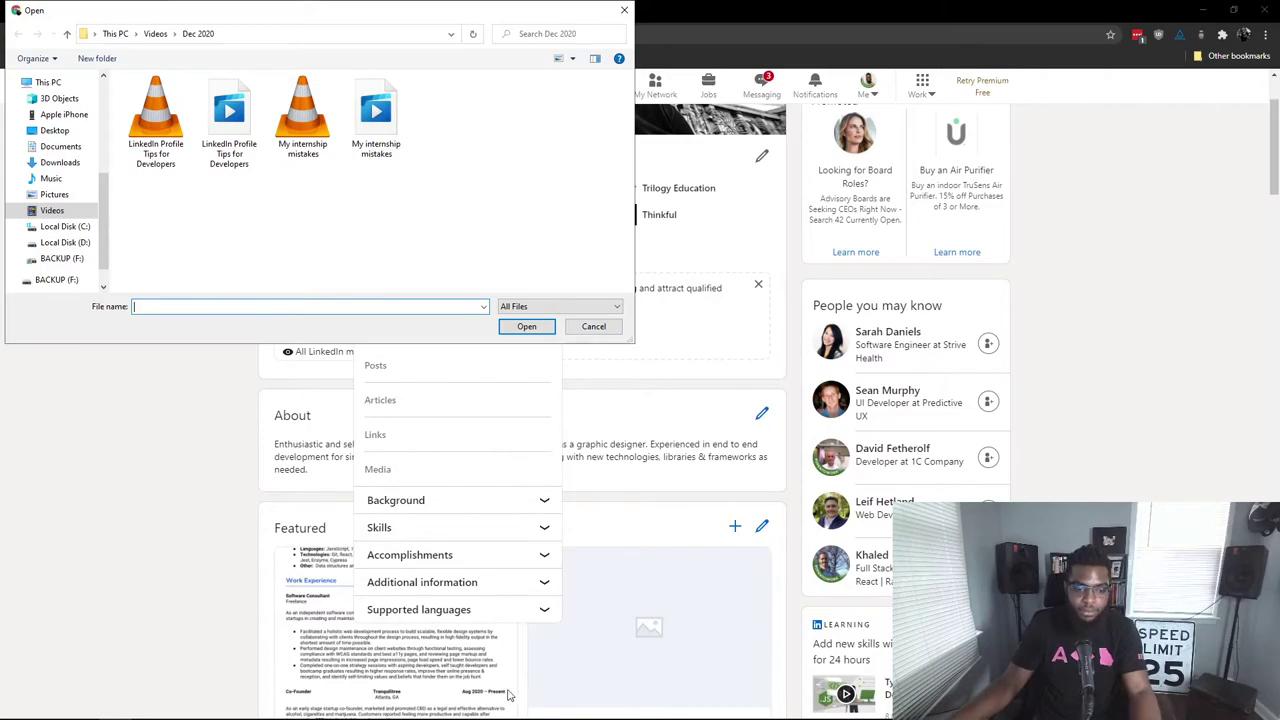
# Step: Cancel the media file picker and dismiss the section list, back at Featured's Résumé and Portfolio
pyautogui.click(594, 327)
pyautogui.scroll(-2, 500, 474)
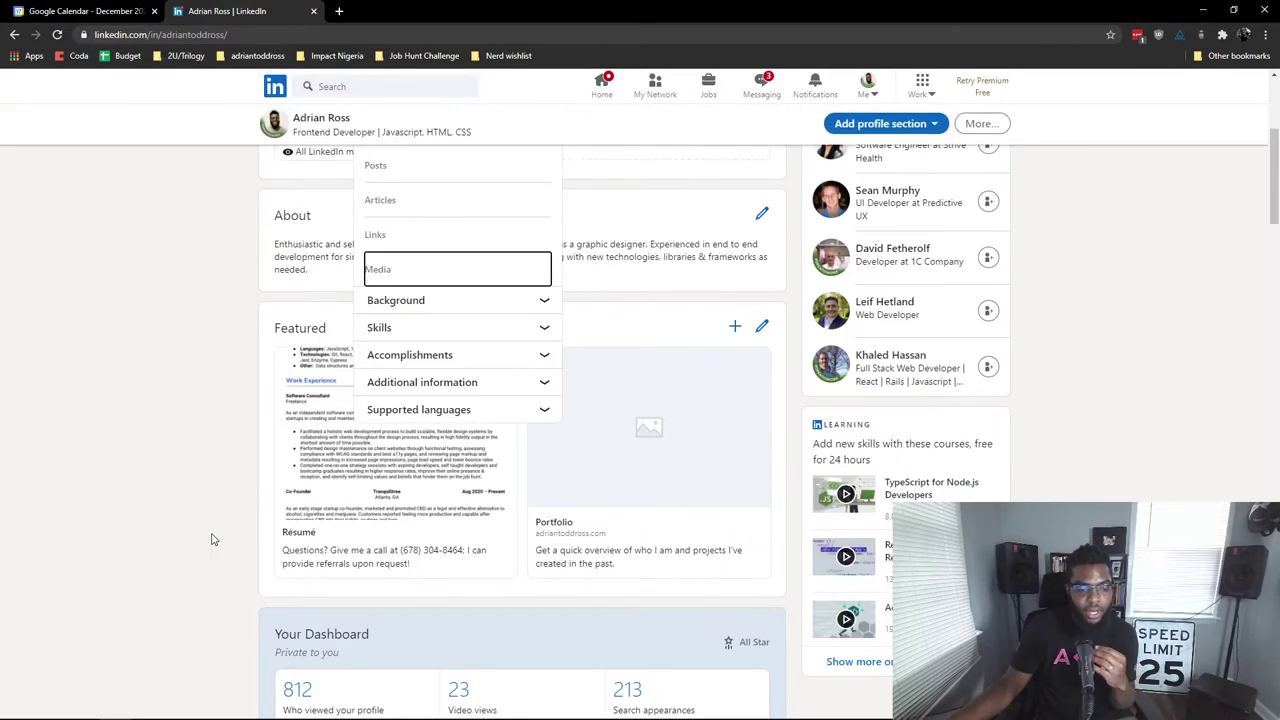
pyautogui.click(209, 534)
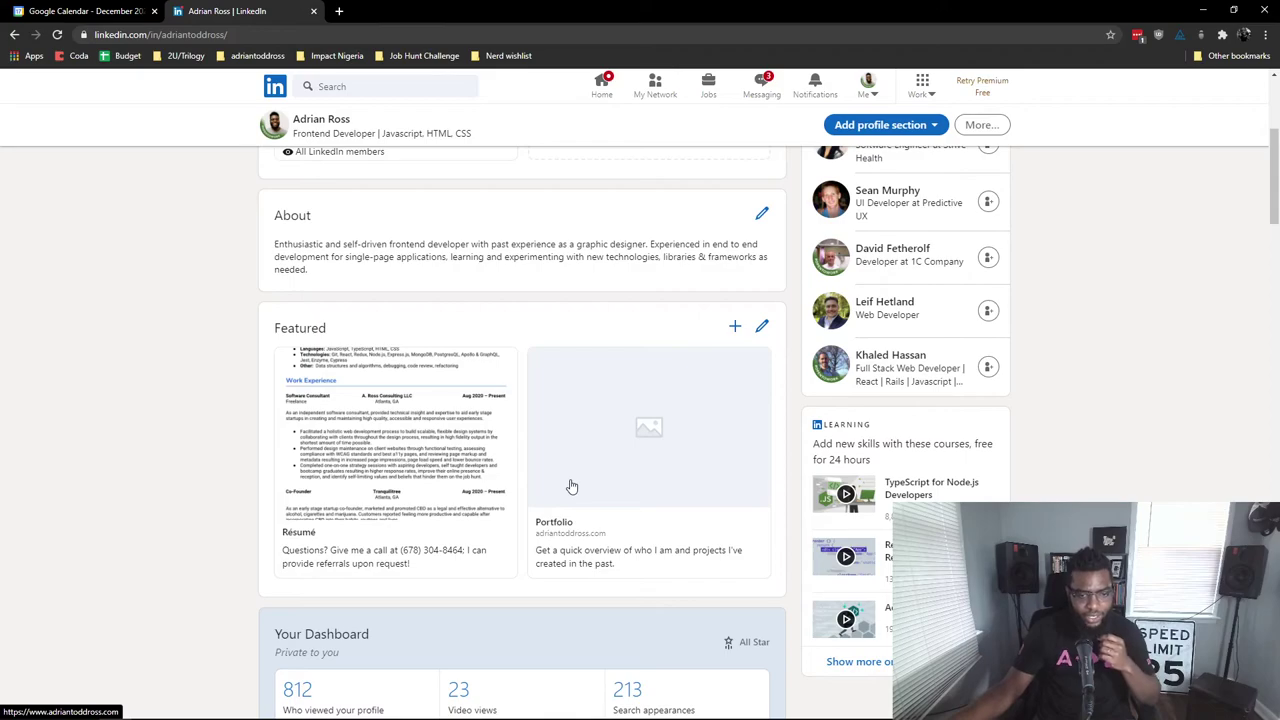
pyautogui.scroll(1, 631, 369)
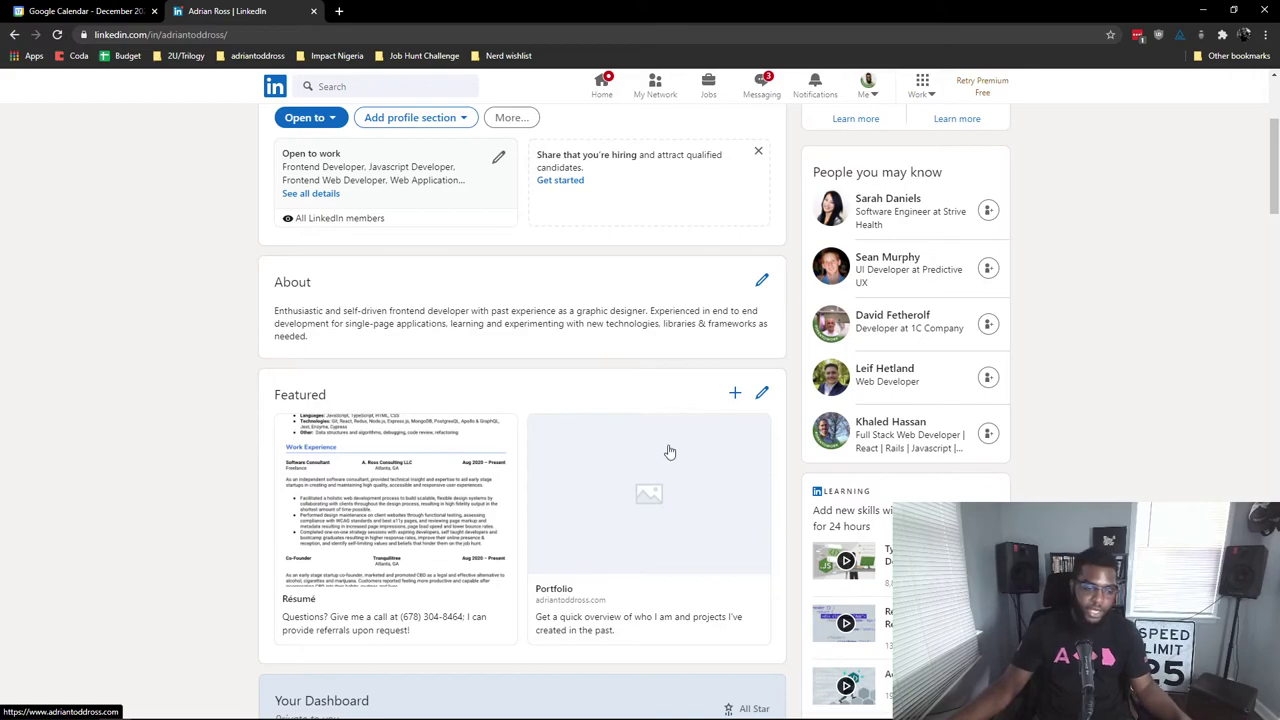
pyautogui.moveTo(640, 715)
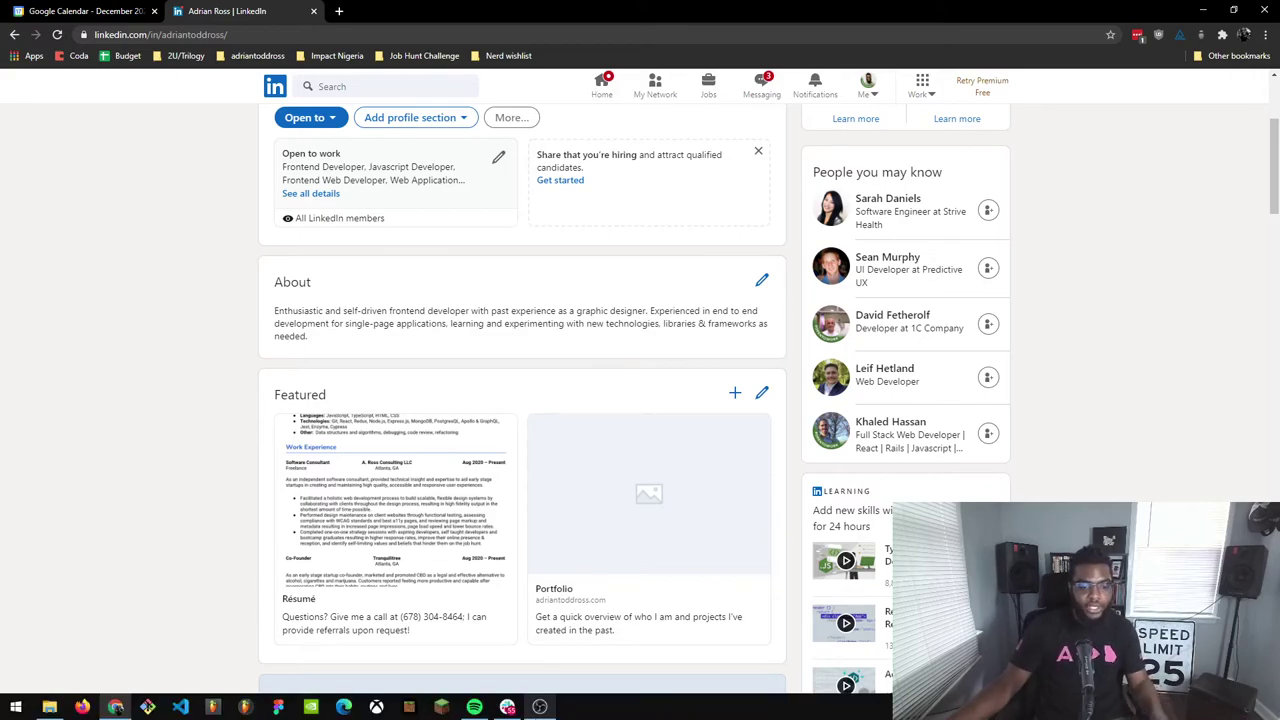
# Step: Restore the OBS Studio window from the taskbar over the LinkedIn profile
pyautogui.click(540, 707)
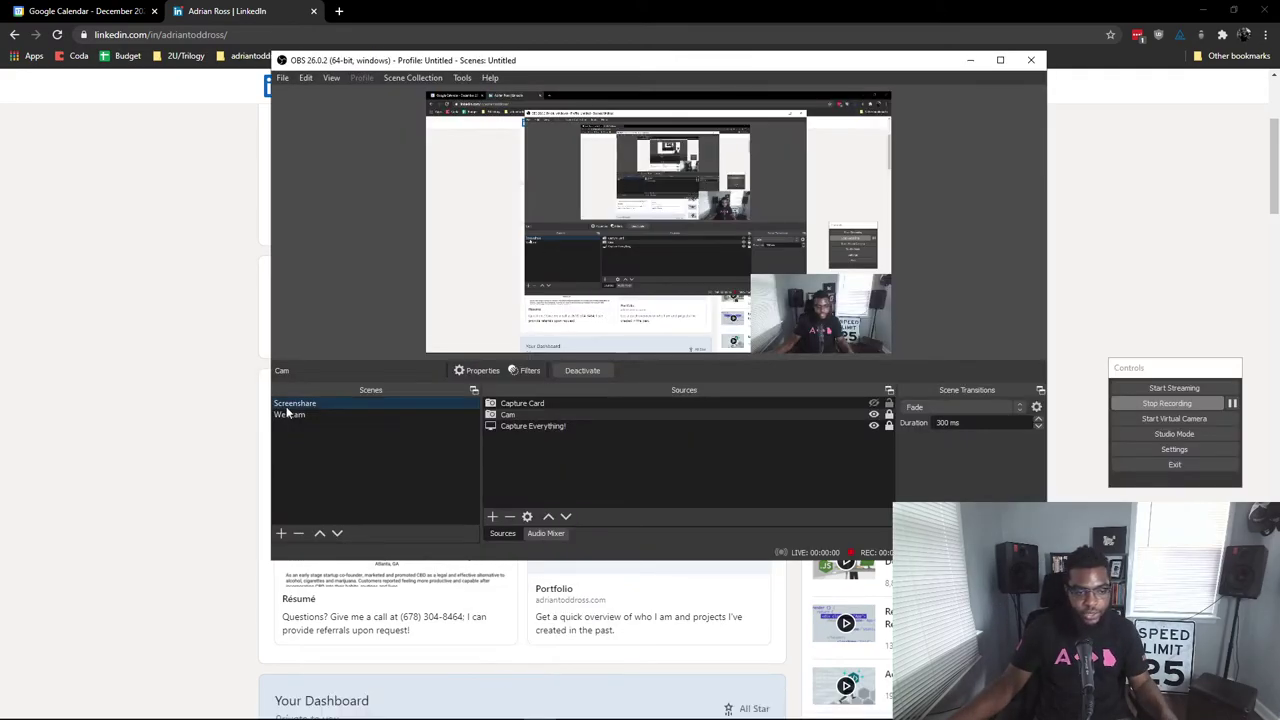